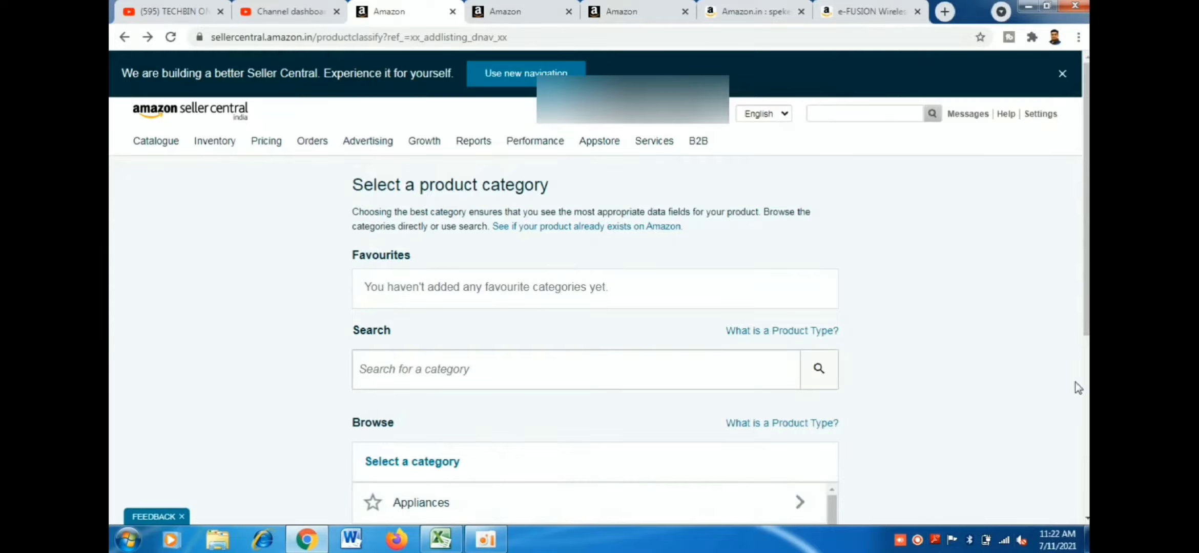
Open the listing form for the Beauty > Fragrance > Body Sprays & Mists category and examine its Product ID requirement
{"action": "left_click", "coordinate": [1085, 393]}
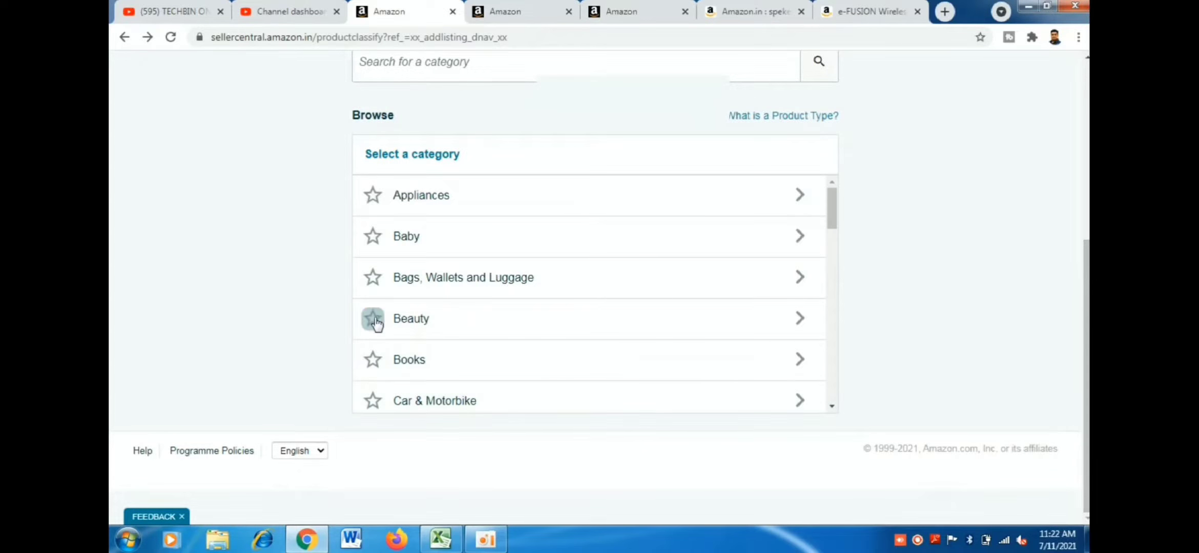
{"action": "left_click", "coordinate": [401, 324]}
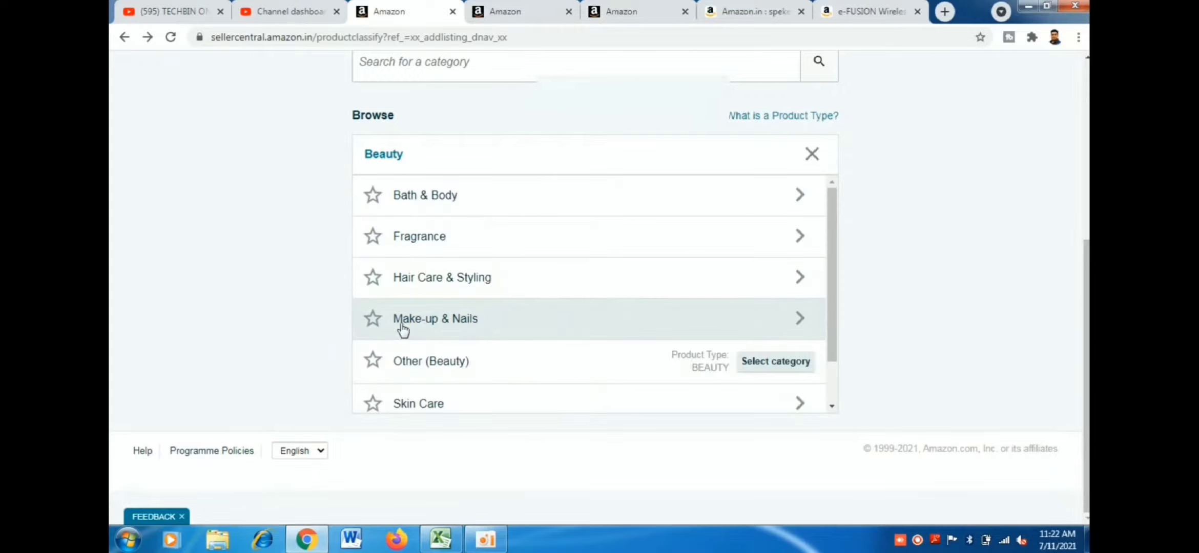
{"action": "left_click", "coordinate": [774, 235]}
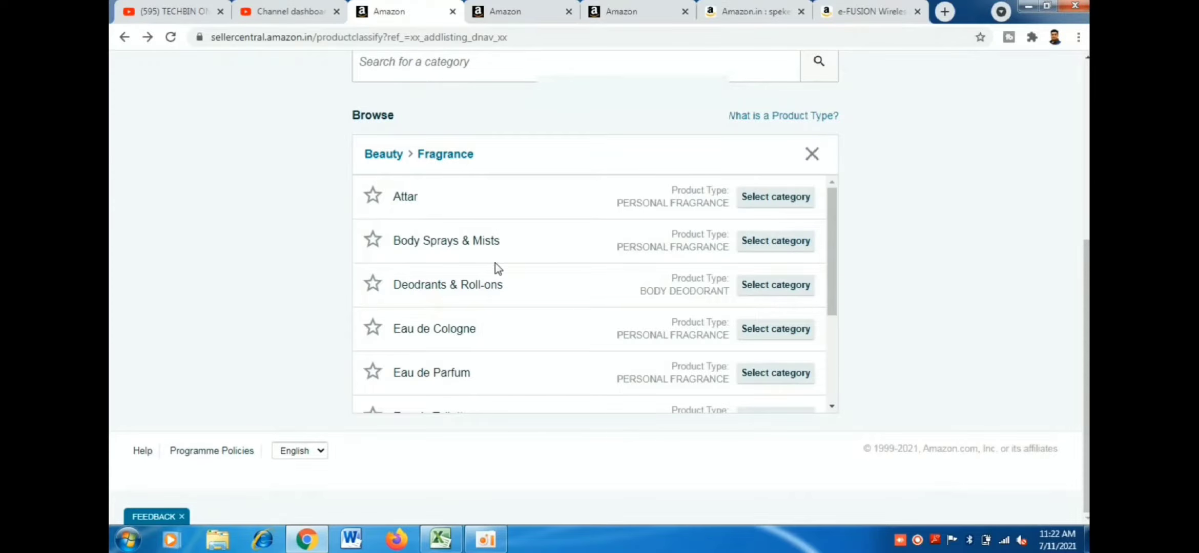
{"action": "left_click", "coordinate": [798, 243]}
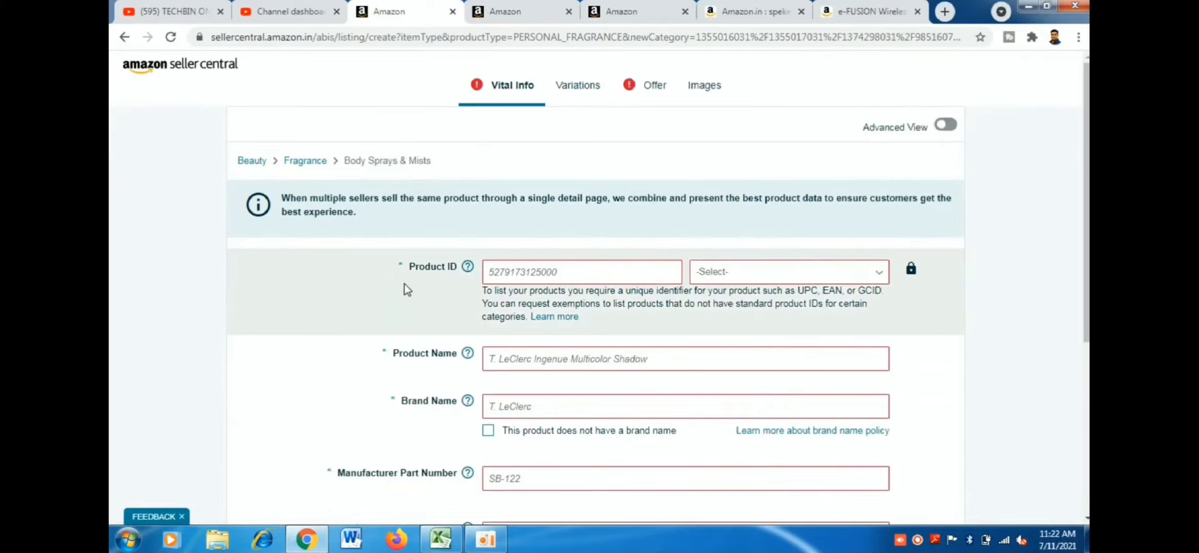
{"action": "mouse_move", "coordinate": [461, 273]}
Return to category selection and browse to Electronics > Home Audio > Speakers > Bluetooth Speakers
{"action": "left_click", "coordinate": [125, 38]}
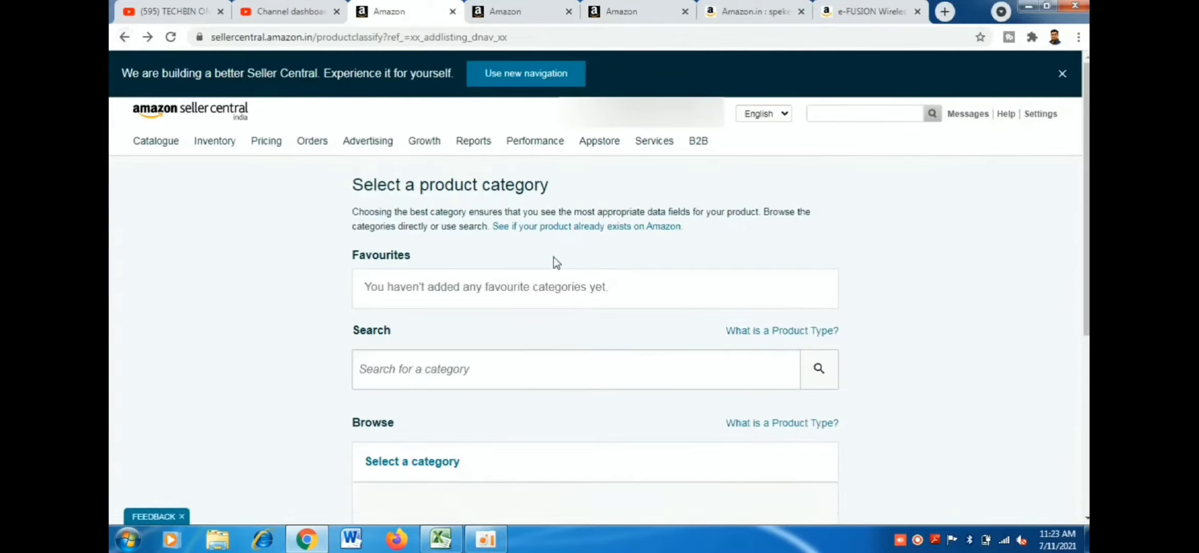
{"action": "scroll", "coordinate": [611, 338], "scroll_direction": "down", "scroll_amount": 5}
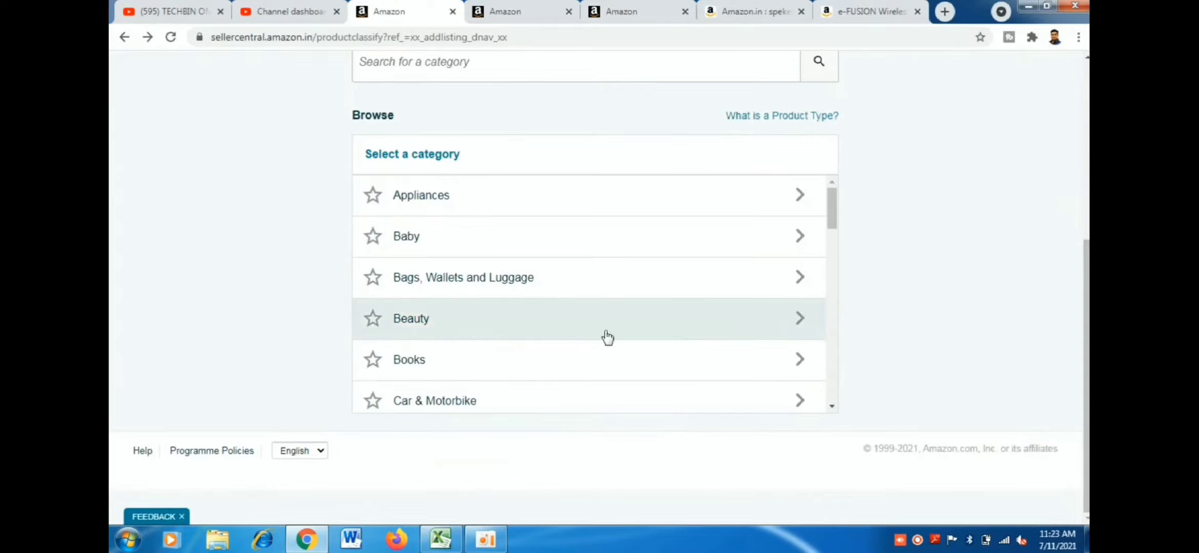
{"action": "scroll", "coordinate": [829, 357], "scroll_direction": "down", "scroll_amount": 4}
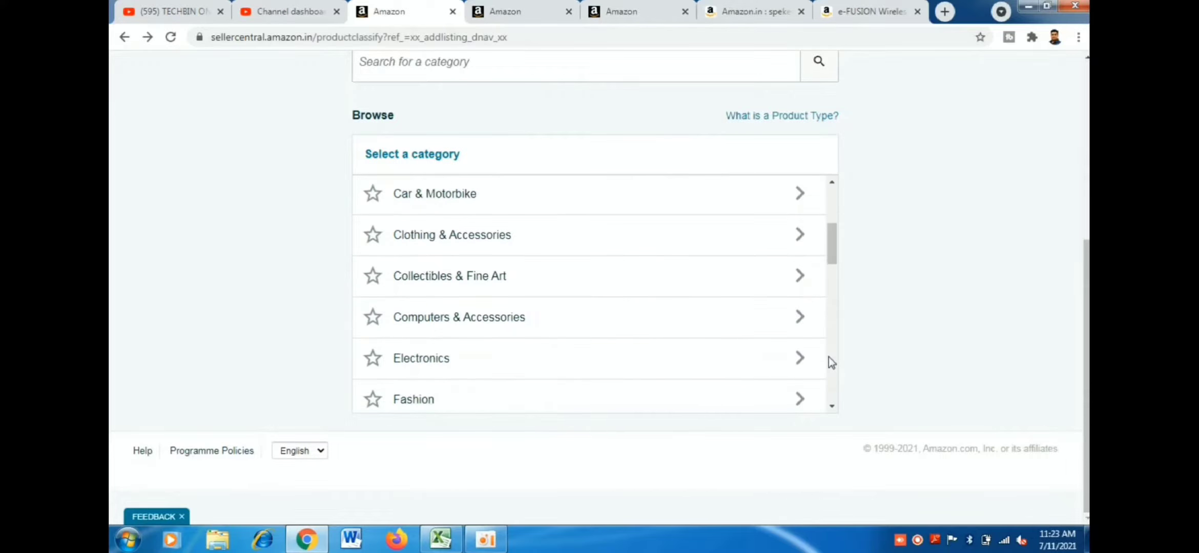
{"action": "left_click", "coordinate": [627, 369]}
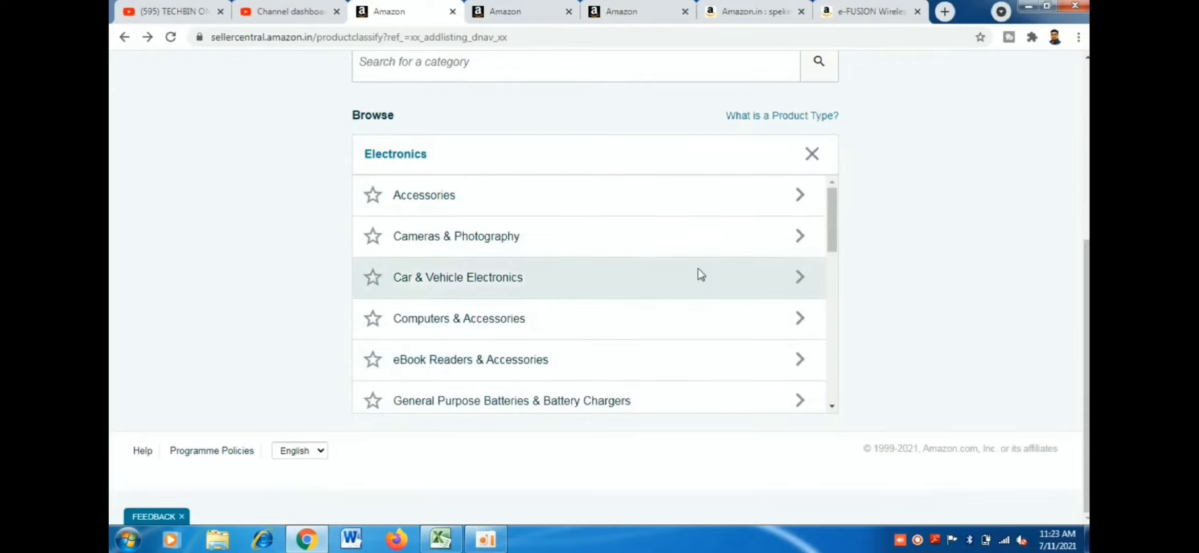
{"action": "scroll", "coordinate": [832, 402], "scroll_direction": "down", "scroll_amount": 4}
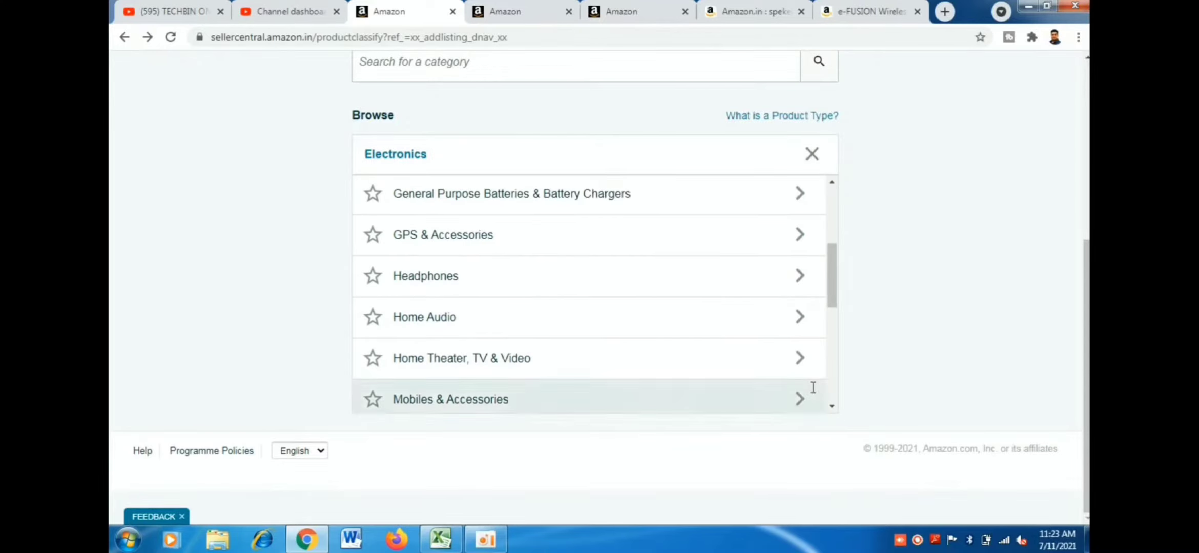
{"action": "left_click", "coordinate": [736, 323]}
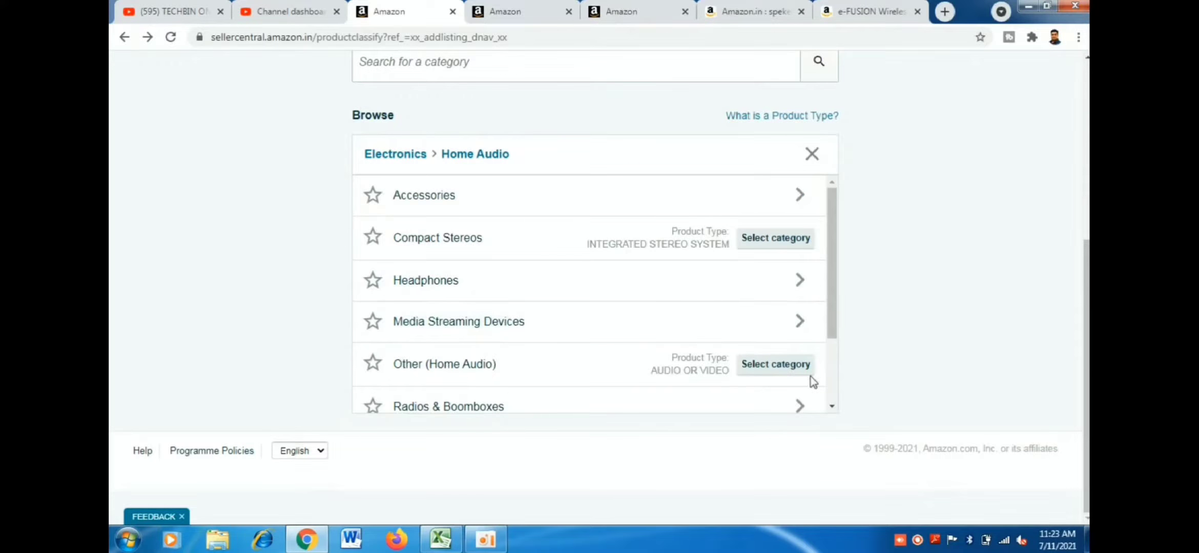
{"action": "scroll", "coordinate": [830, 394], "scroll_direction": "down", "scroll_amount": 2}
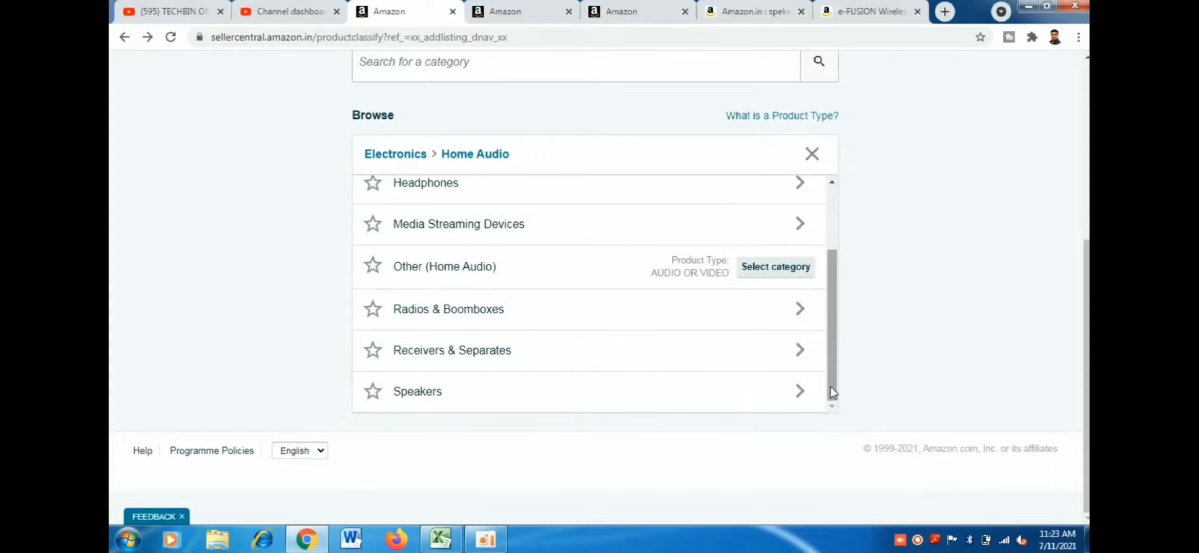
{"action": "left_click", "coordinate": [721, 400]}
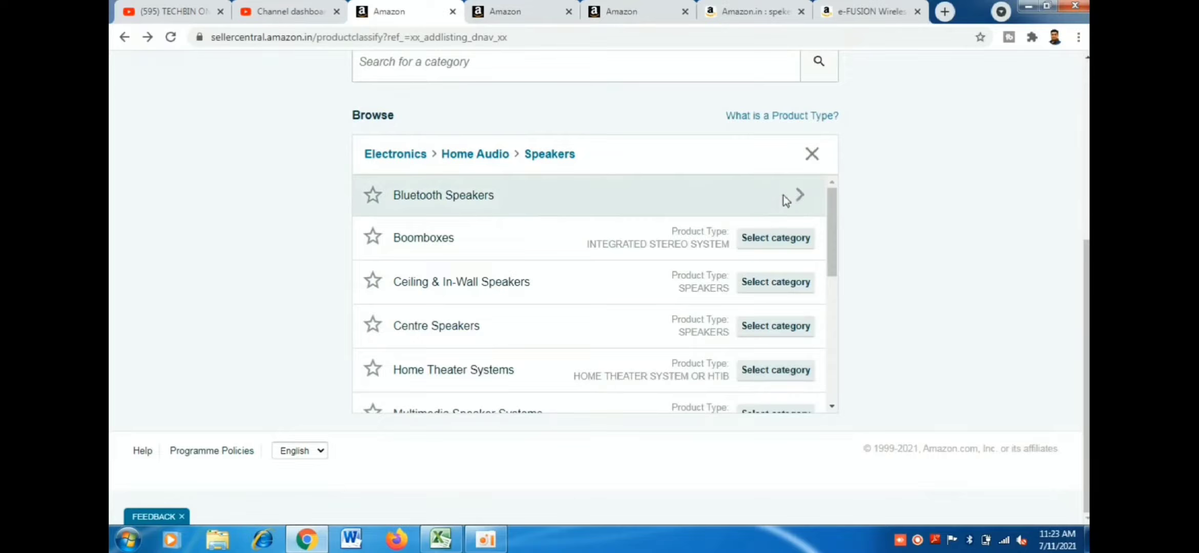
{"action": "left_click", "coordinate": [785, 200]}
{"action": "left_click", "coordinate": [786, 198]}
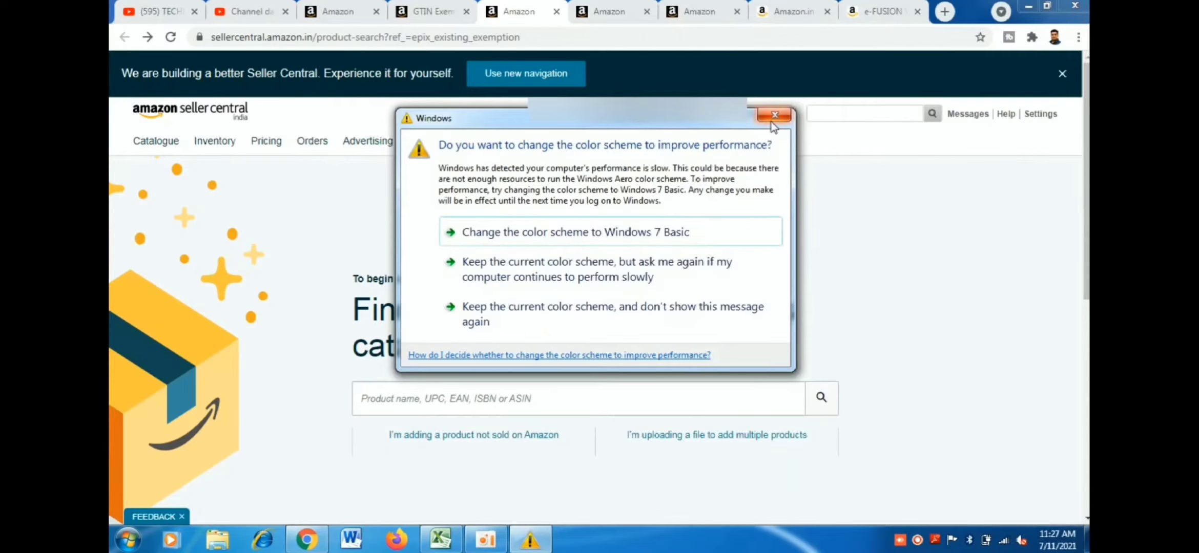
Dismiss the Windows color scheme prompt and open the help article about what a GTIN is
{"action": "left_click", "coordinate": [774, 115]}
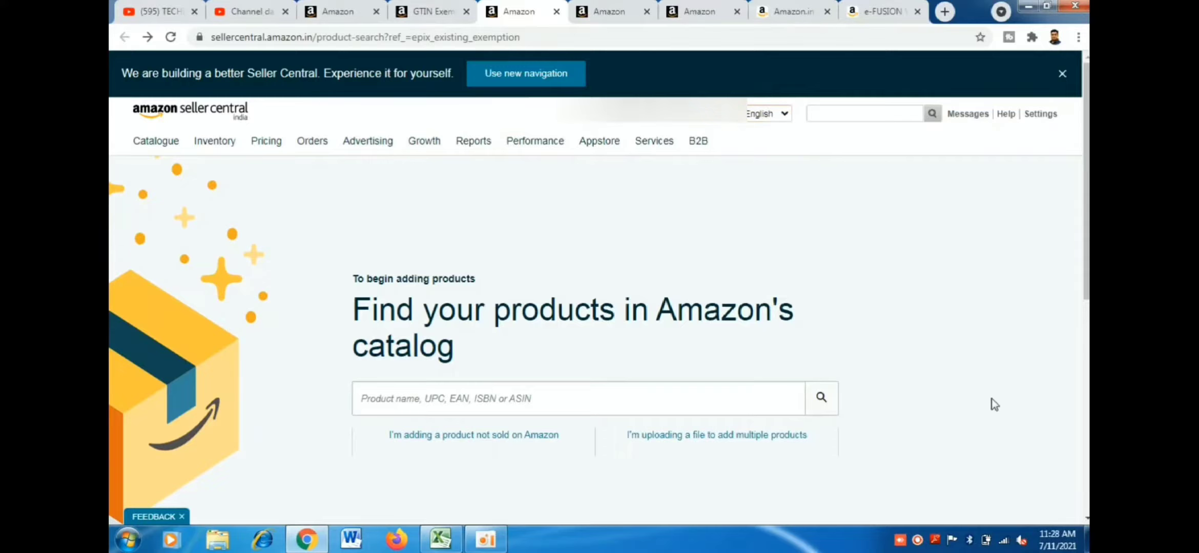
{"action": "scroll", "coordinate": [1088, 439], "scroll_direction": "down", "scroll_amount": 7}
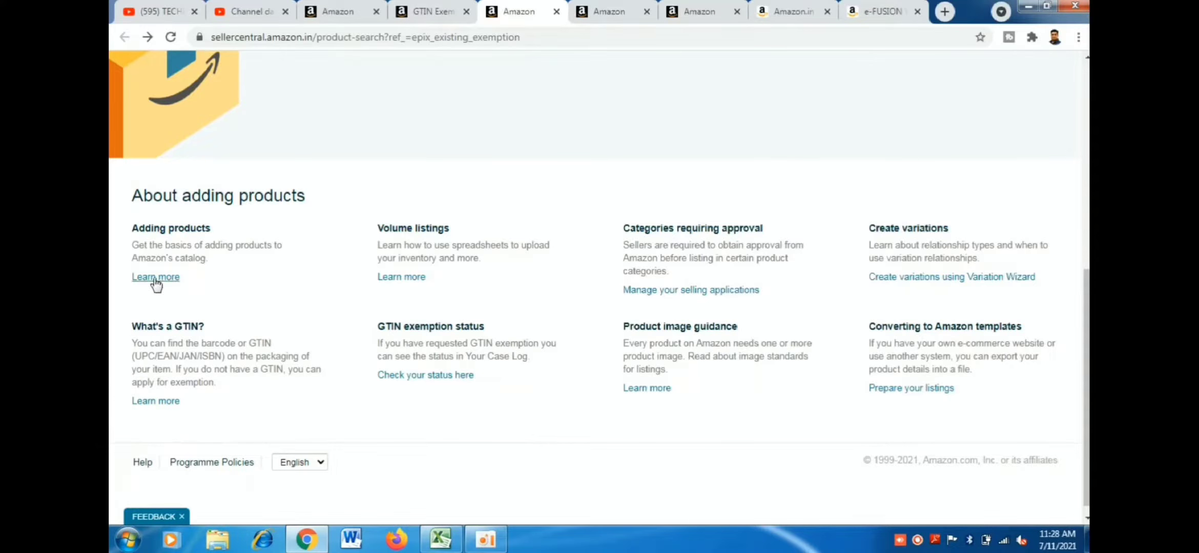
{"action": "left_click", "coordinate": [175, 404]}
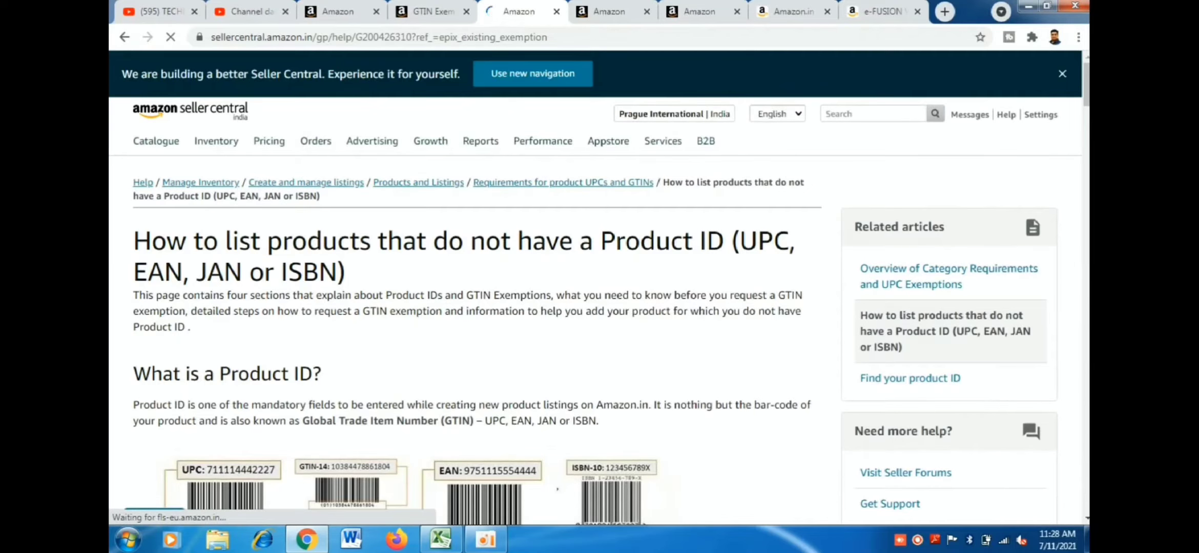
Review the article on listing products without a Product ID and open its GTIN exemption approval request
{"action": "left_click_drag", "start_coordinate": [1089, 95], "coordinate": [1089, 109]}
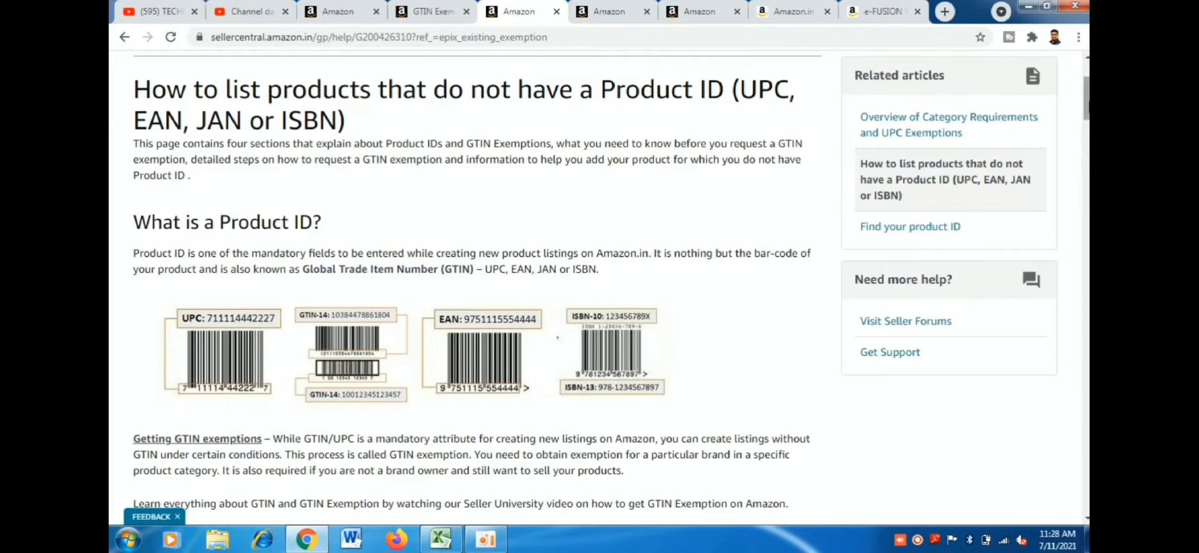
{"action": "left_click_drag", "start_coordinate": [1088, 104], "coordinate": [1087, 247]}
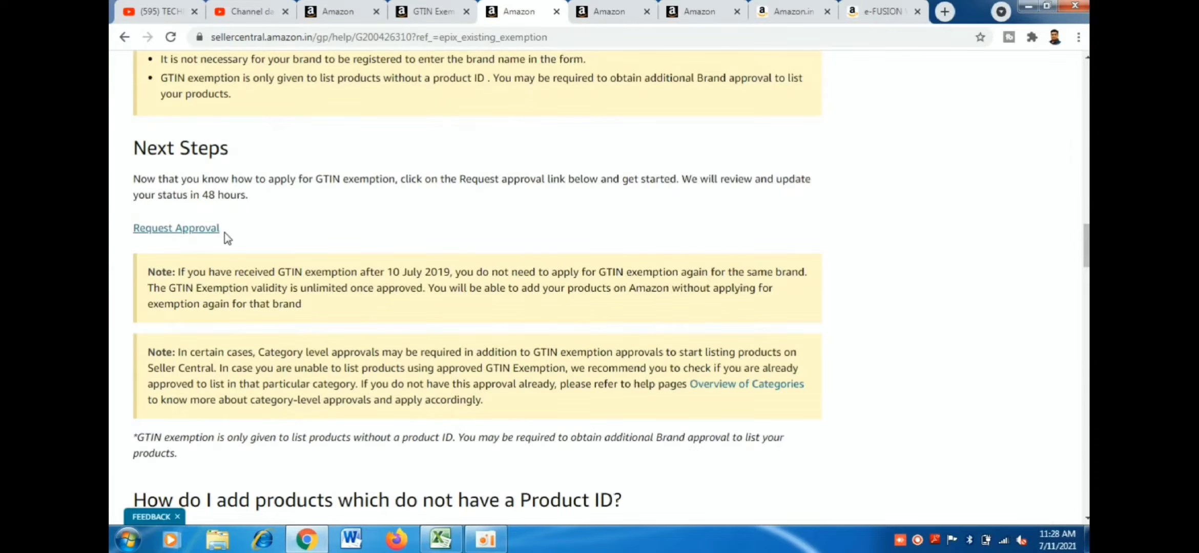
{"action": "left_click", "coordinate": [177, 230]}
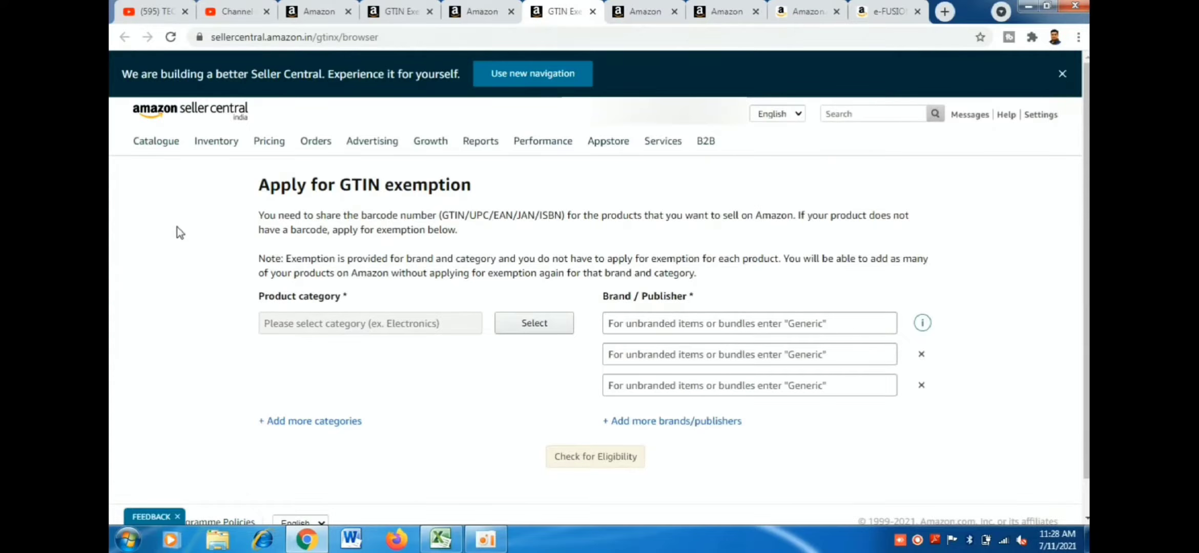
Check GTIN exemption eligibility for the brand LKG in the Bags, Wallets and Luggage category
{"action": "left_click", "coordinate": [517, 333]}
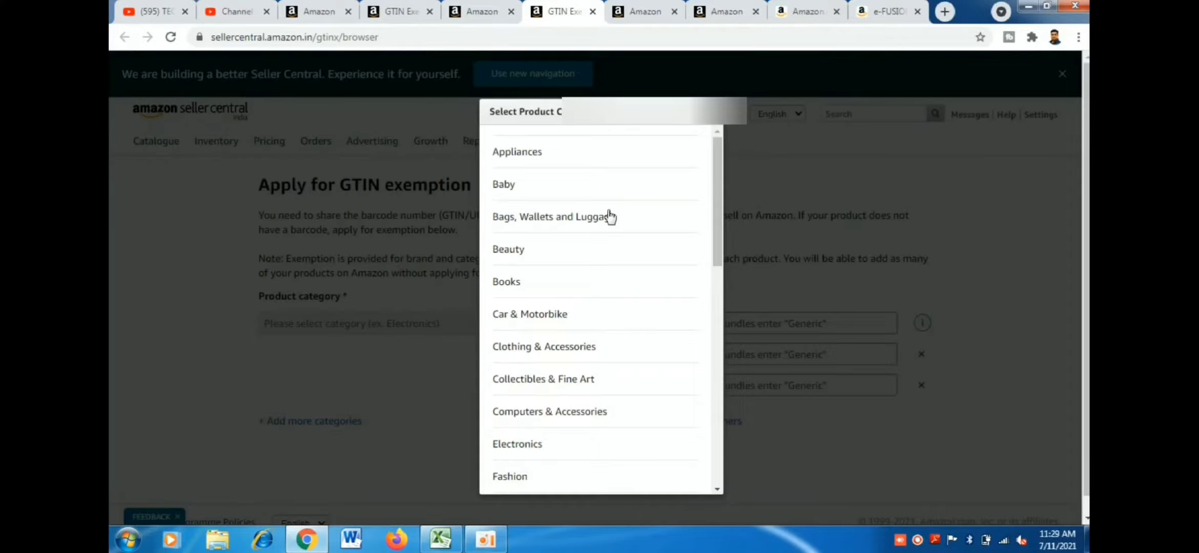
{"action": "left_click", "coordinate": [576, 221]}
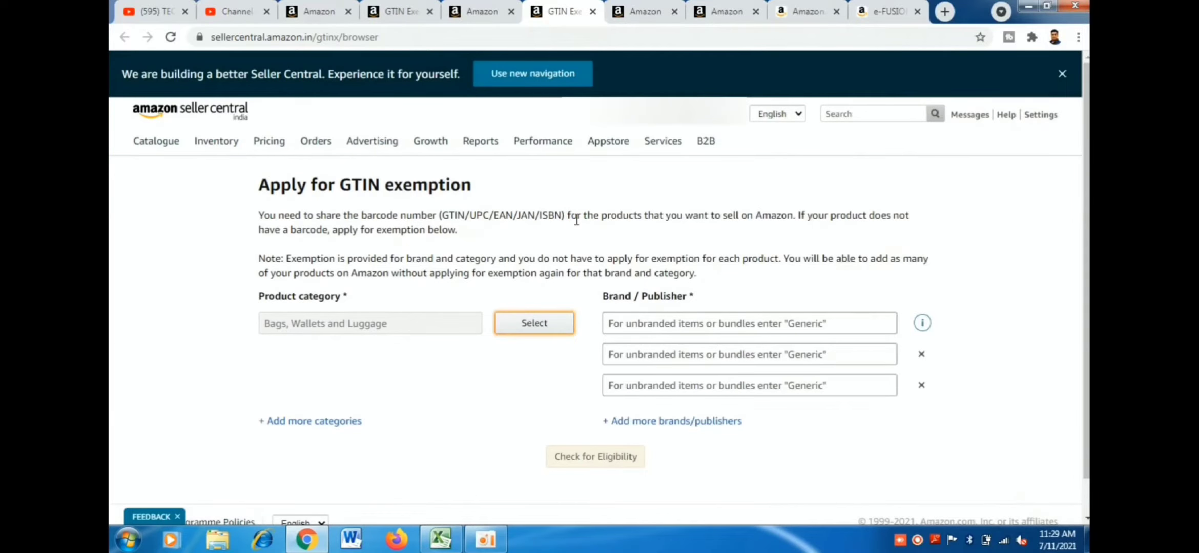
{"action": "left_click", "coordinate": [679, 323]}
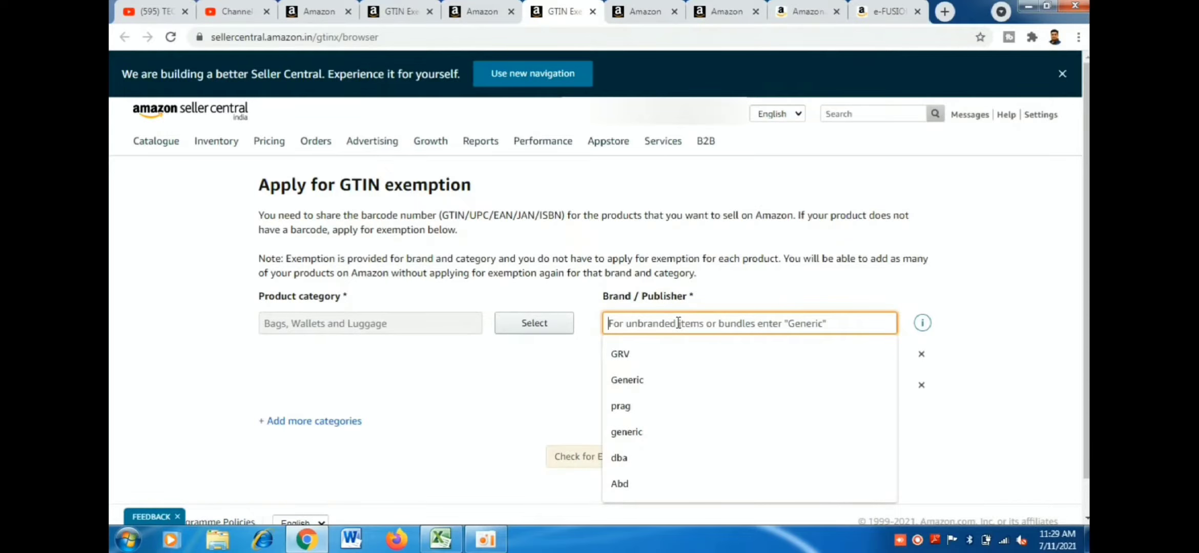
{"action": "type", "text": "LKG"}
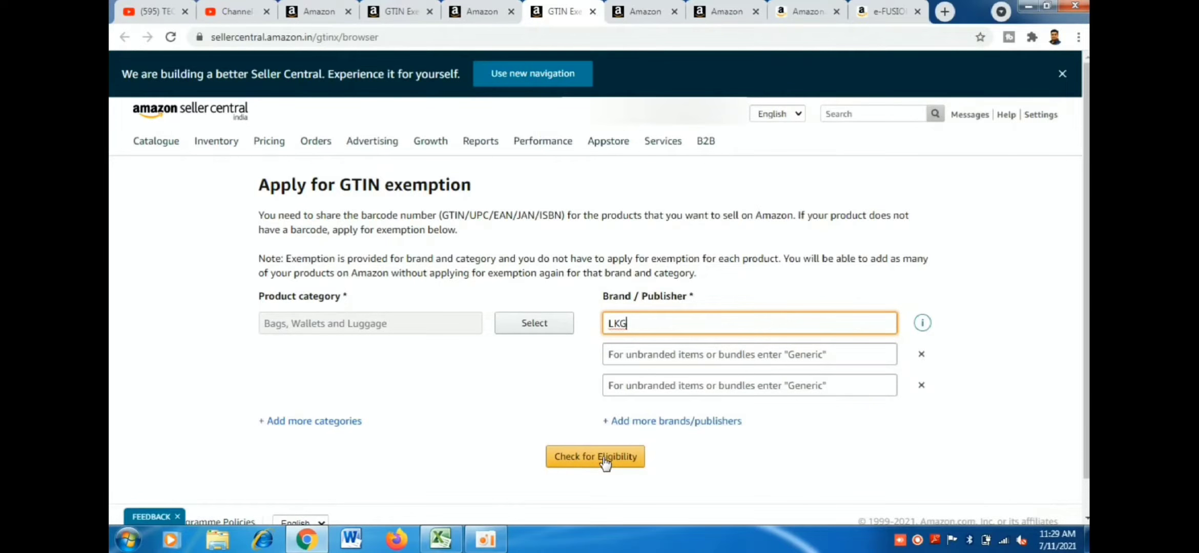
{"action": "left_click", "coordinate": [604, 458]}
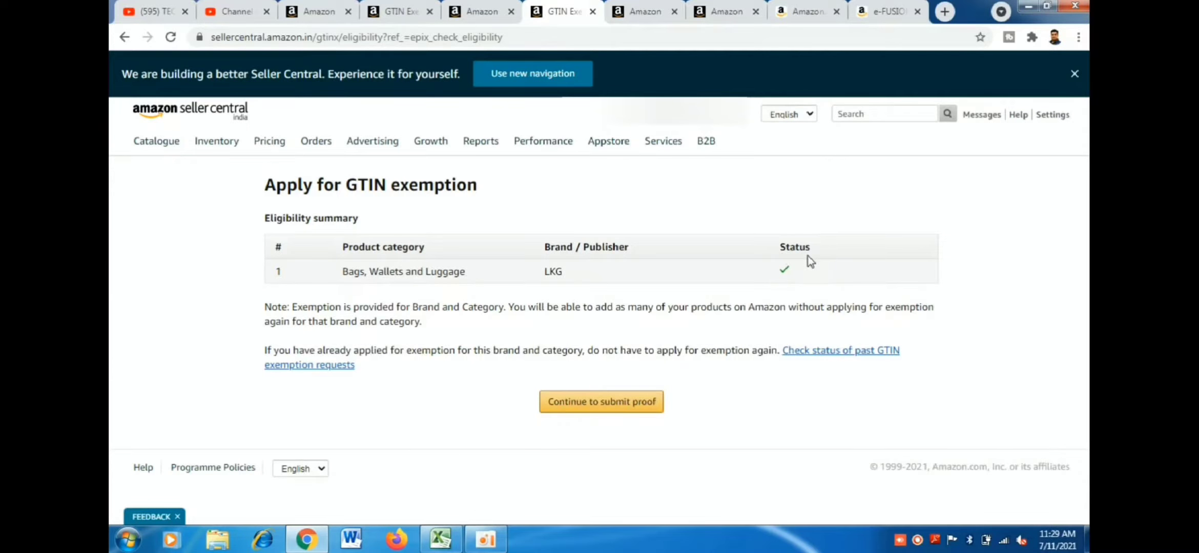
Continue to the proof submission form and enter "Black leather handbag" as the product name
{"action": "left_click", "coordinate": [613, 410]}
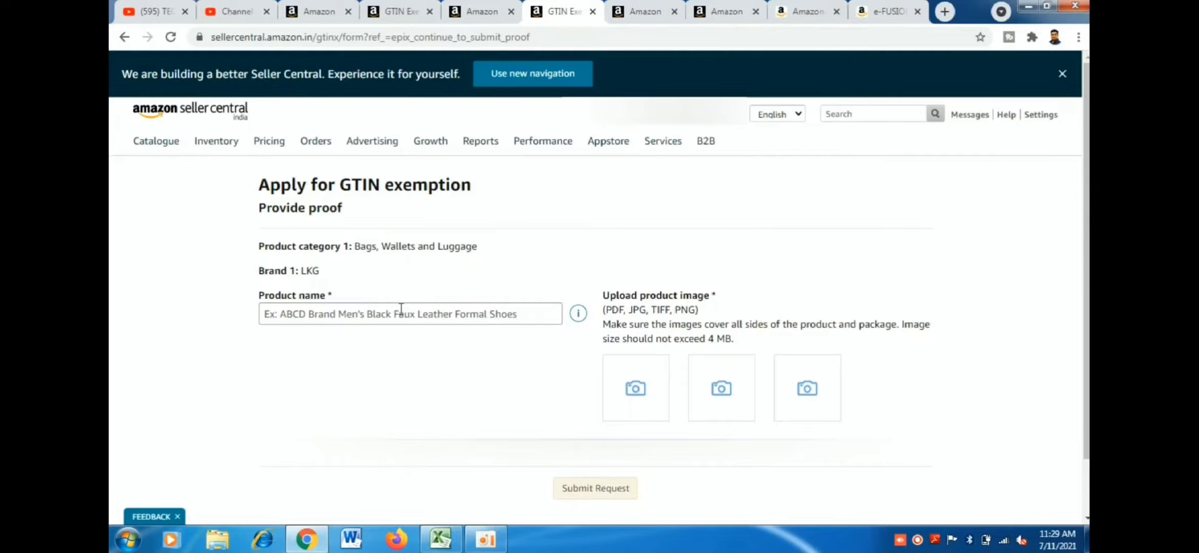
{"action": "left_click", "coordinate": [400, 318]}
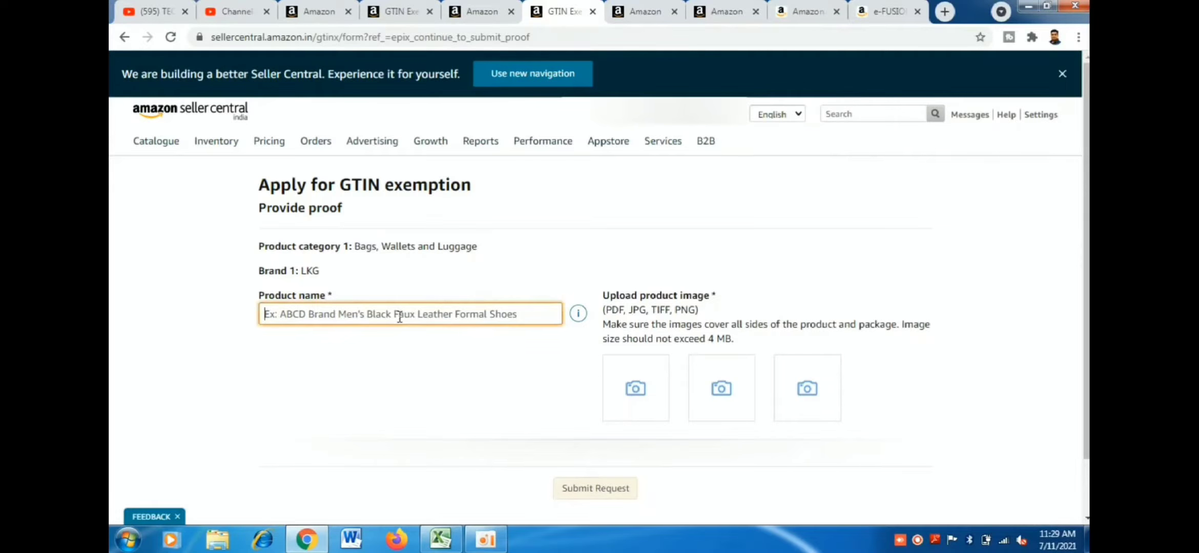
{"action": "type", "text": "Bla"}
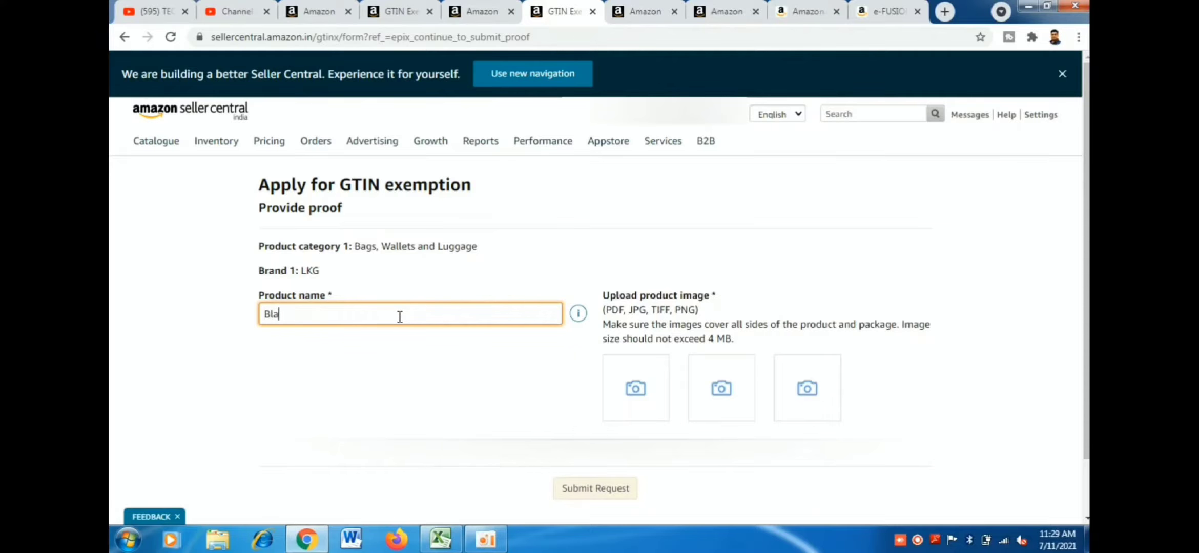
{"action": "type", "text": "ck leather handbag"}
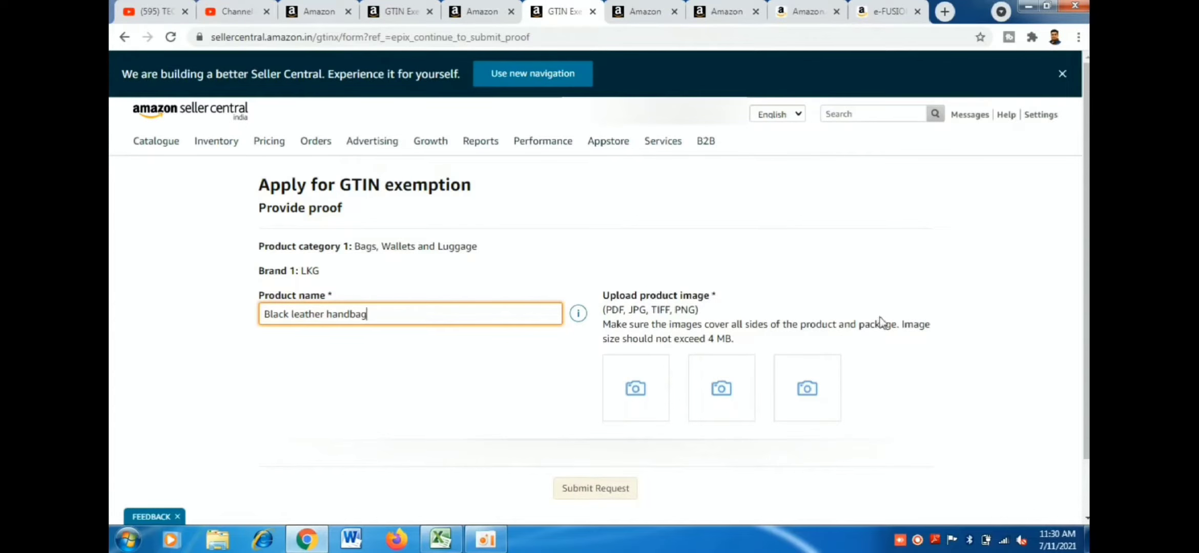
{"action": "scroll", "coordinate": [599, 280], "scroll_direction": "down", "scroll_amount": 2}
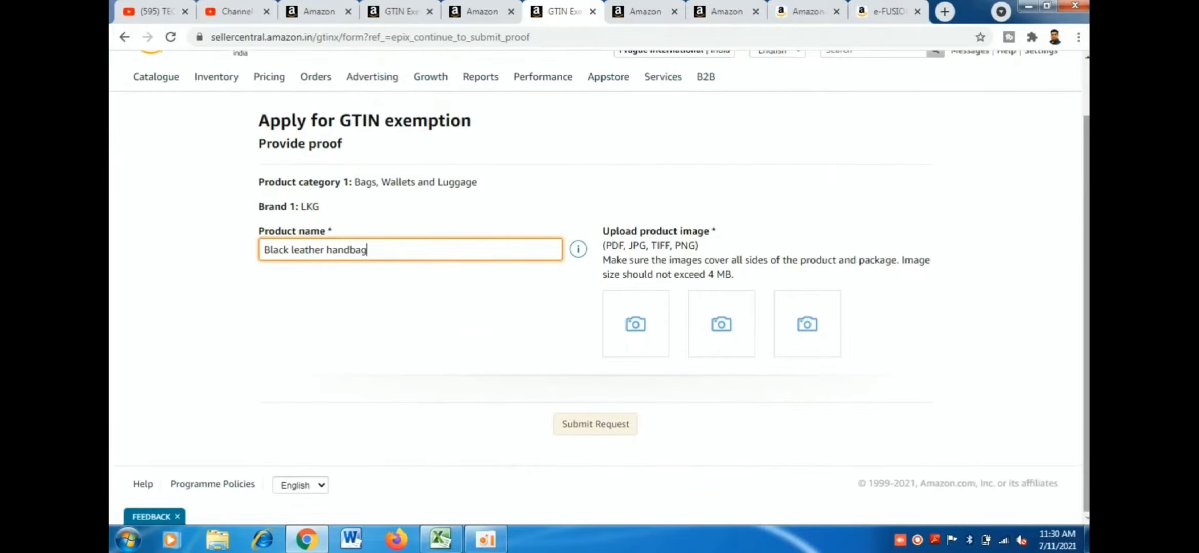
{"action": "left_click_drag", "start_coordinate": [1086, 168], "coordinate": [1087, 114]}
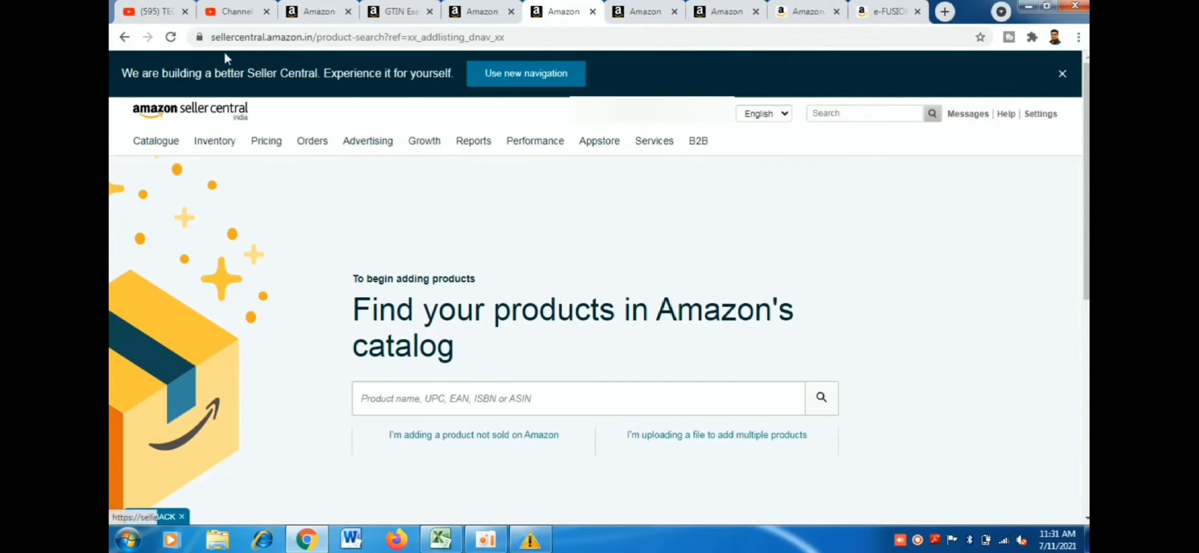
Start adding a product not sold on Amazon and open the Electronics category
{"action": "mouse_move", "coordinate": [211, 149]}
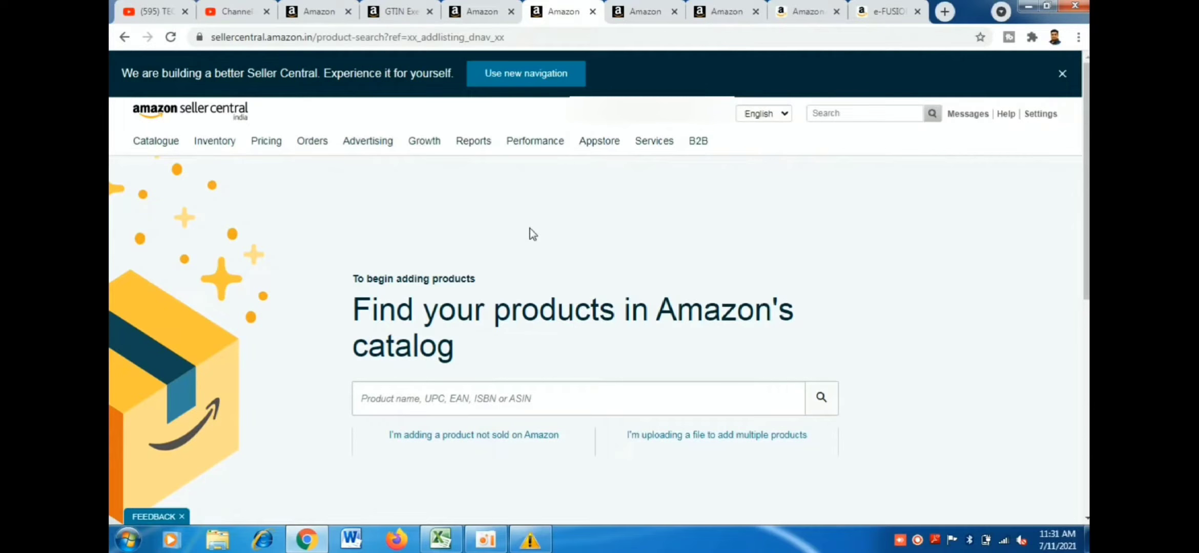
{"action": "left_click", "coordinate": [493, 438]}
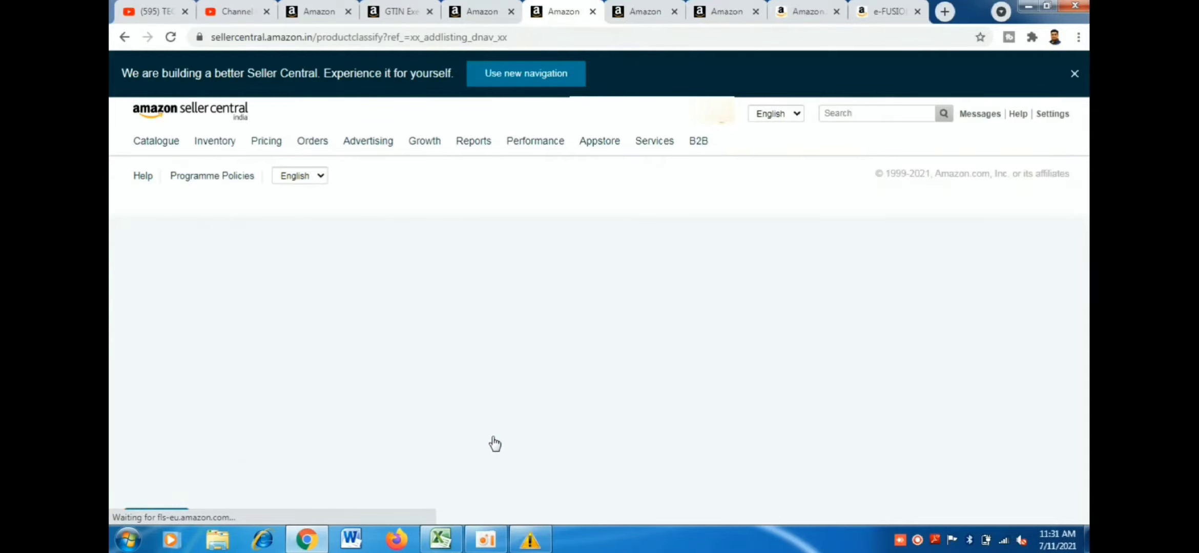
{"action": "scroll", "coordinate": [1086, 416], "scroll_direction": "down", "scroll_amount": 5}
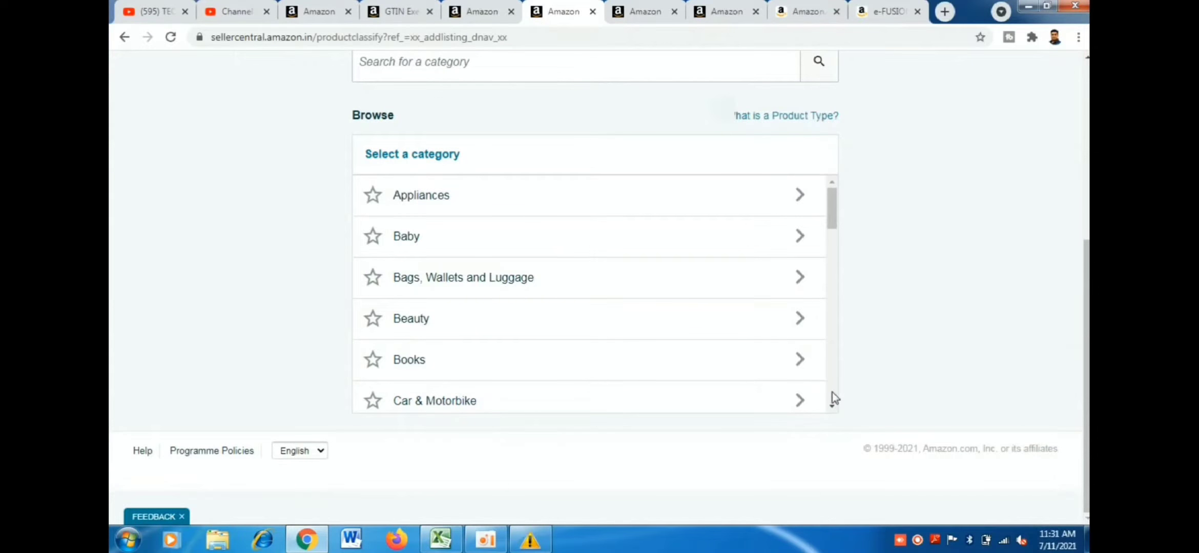
{"action": "scroll", "coordinate": [832, 393], "scroll_direction": "down", "scroll_amount": 4}
{"action": "left_click", "coordinate": [760, 368]}
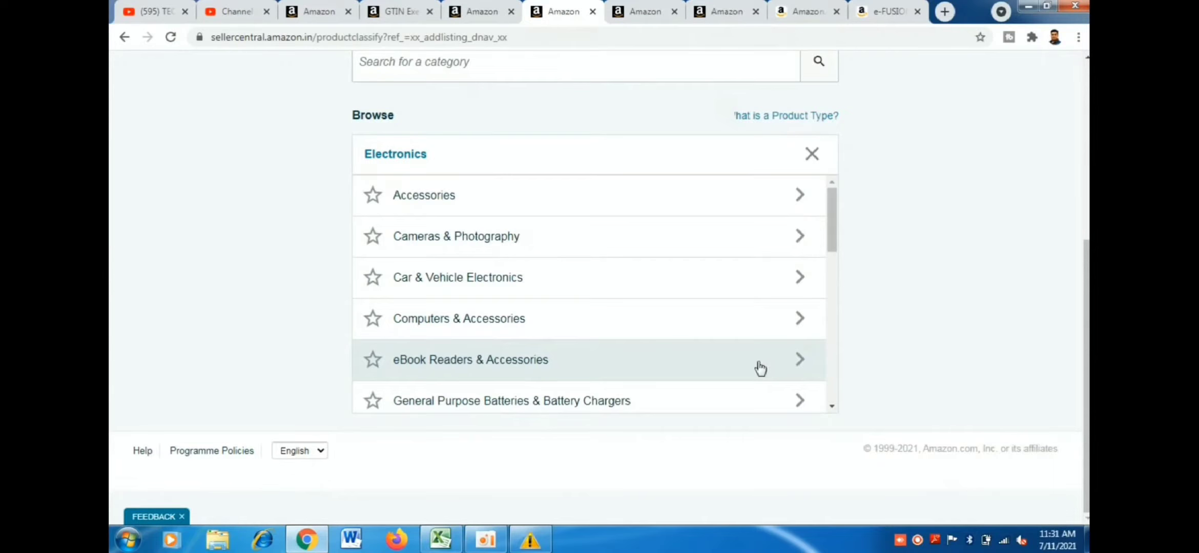
Select Other (Bluetooth Speakers) as the product category, found under Home Audio, Speakers and Bluetooth Speakers
{"action": "scroll", "coordinate": [832, 372], "scroll_direction": "down", "scroll_amount": 8}
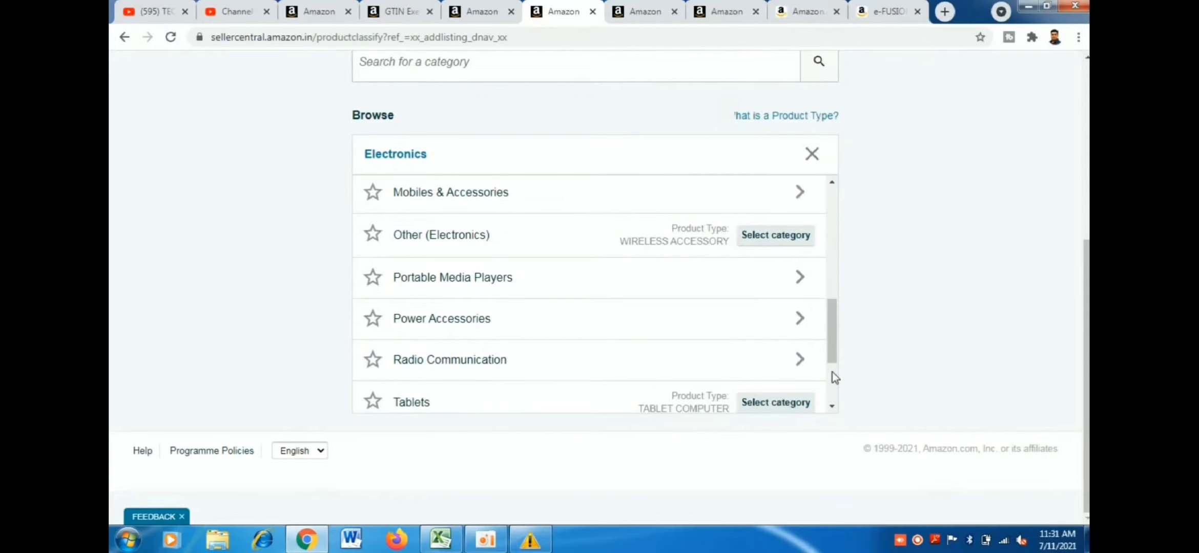
{"action": "scroll", "coordinate": [830, 323], "scroll_direction": "up", "scroll_amount": 2}
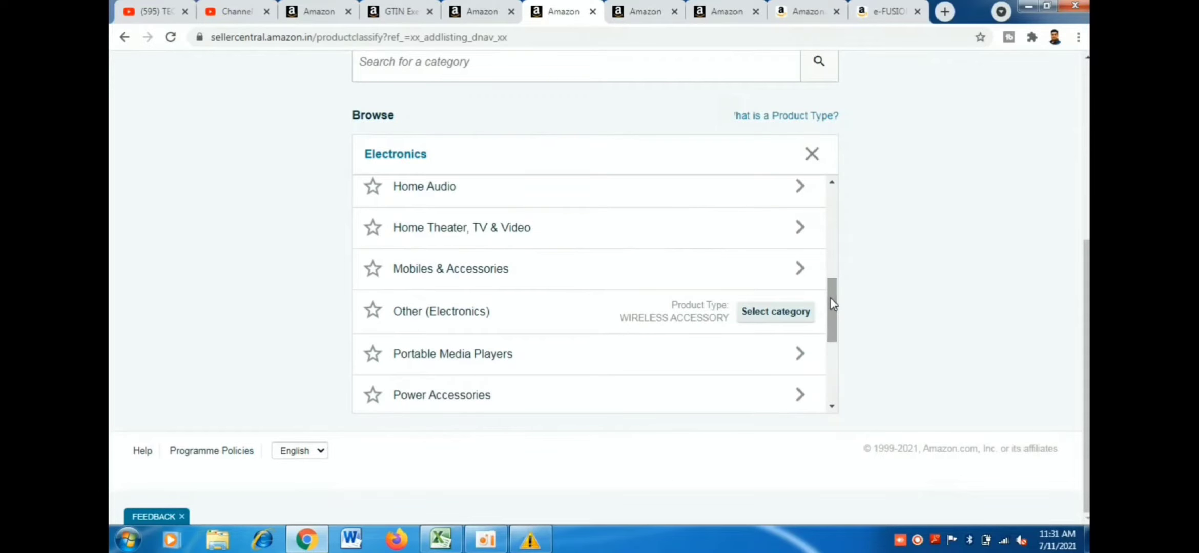
{"action": "left_click", "coordinate": [739, 190]}
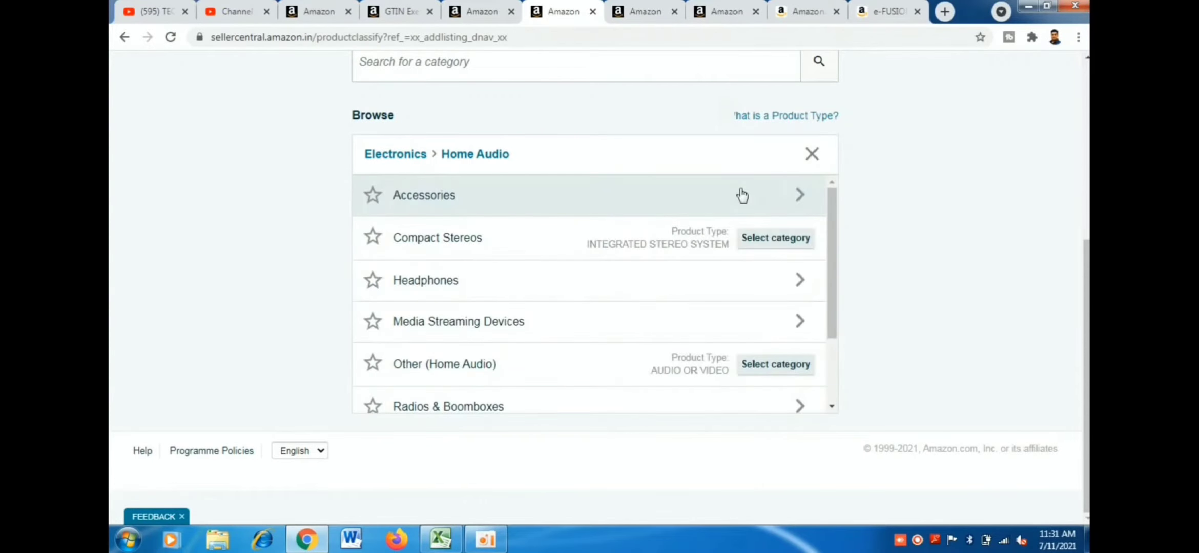
{"action": "scroll", "coordinate": [831, 375], "scroll_direction": "down", "scroll_amount": 2}
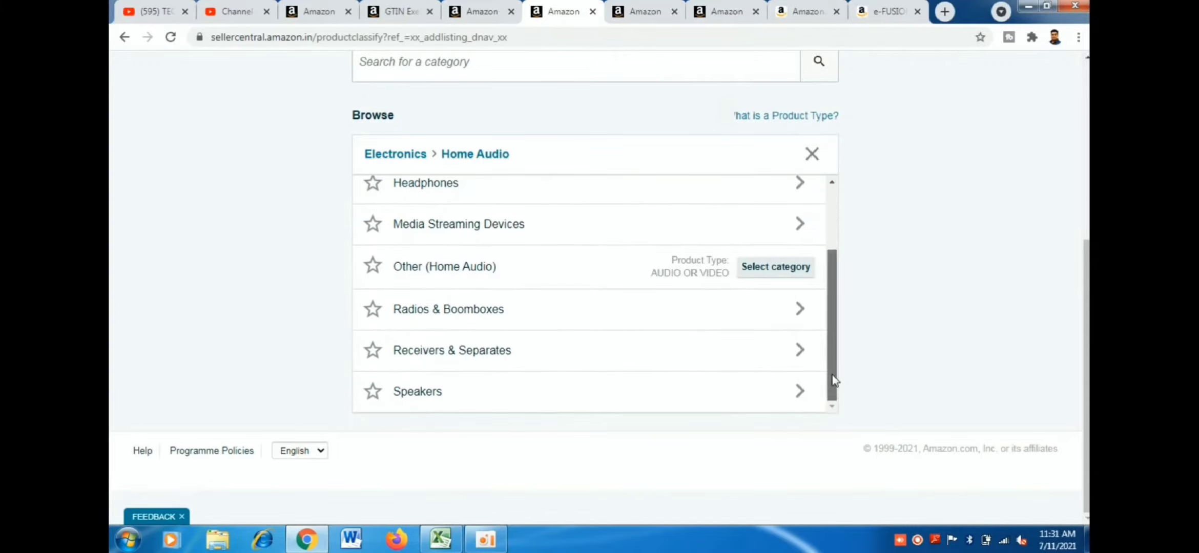
{"action": "left_click", "coordinate": [774, 397]}
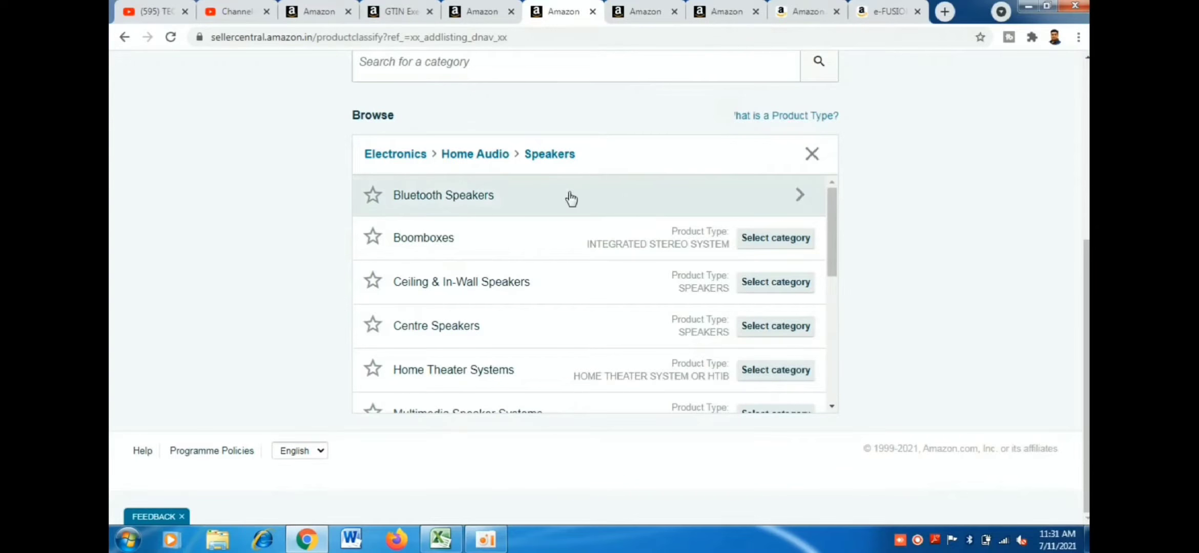
{"action": "left_click", "coordinate": [733, 206]}
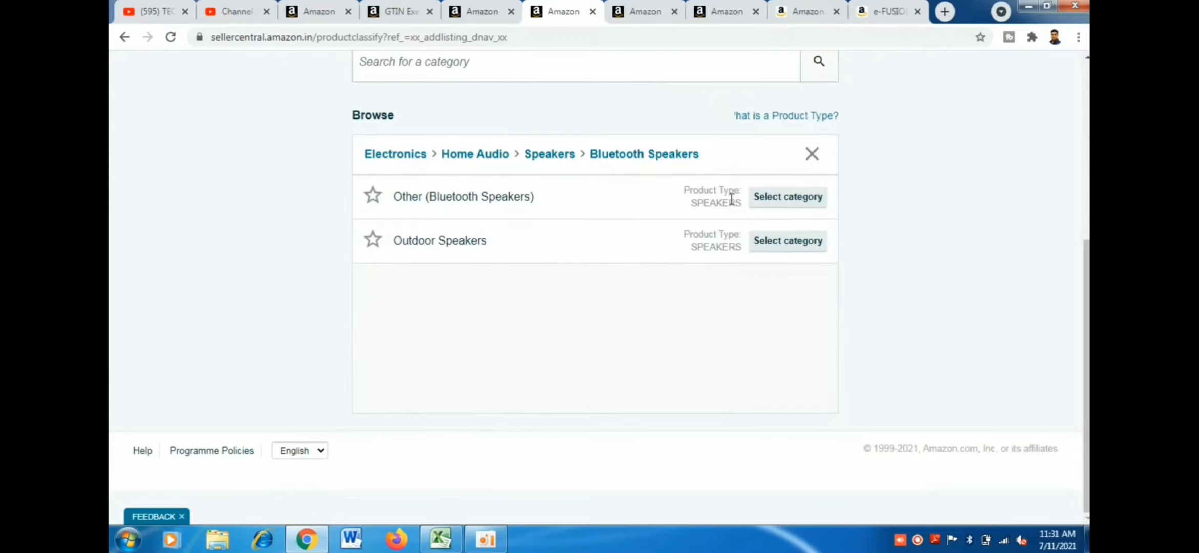
{"action": "left_click", "coordinate": [778, 207]}
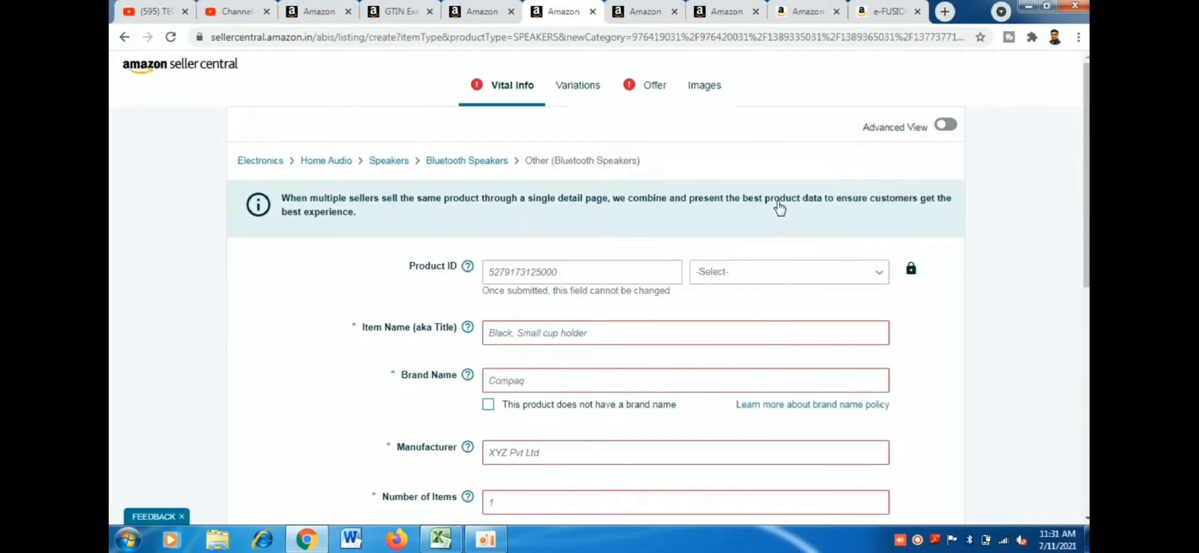
Compare the listing form with and without Advanced View, and leave Advanced View turned on
{"action": "left_click", "coordinate": [948, 129]}
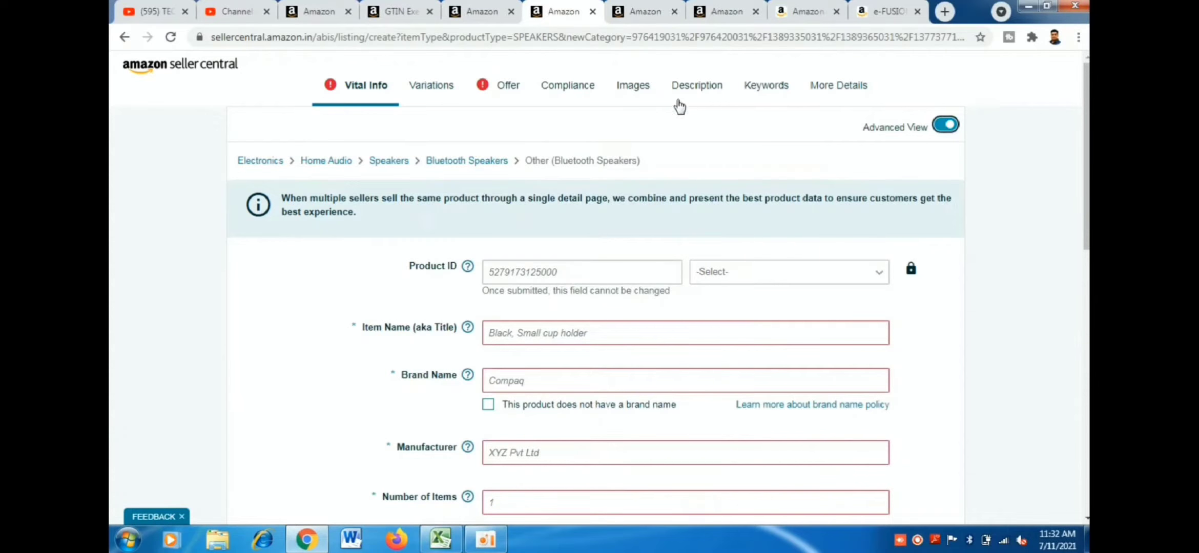
{"action": "left_click", "coordinate": [945, 125]}
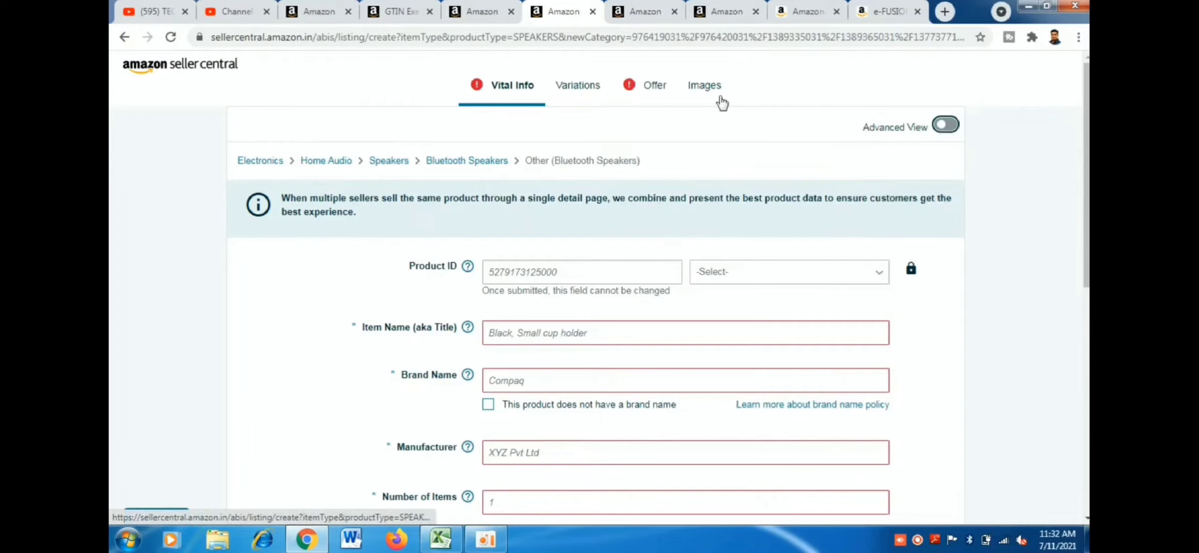
{"action": "left_click", "coordinate": [946, 128]}
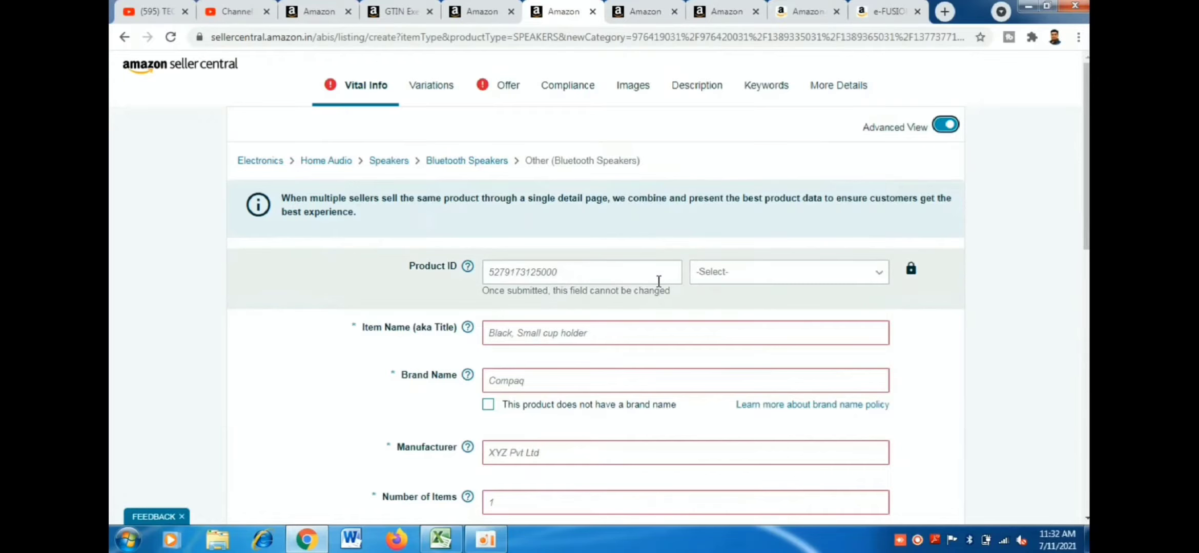
Enter "Bluetooth speaker" as the item name and "Prague" as the brand name
{"action": "left_click", "coordinate": [582, 336]}
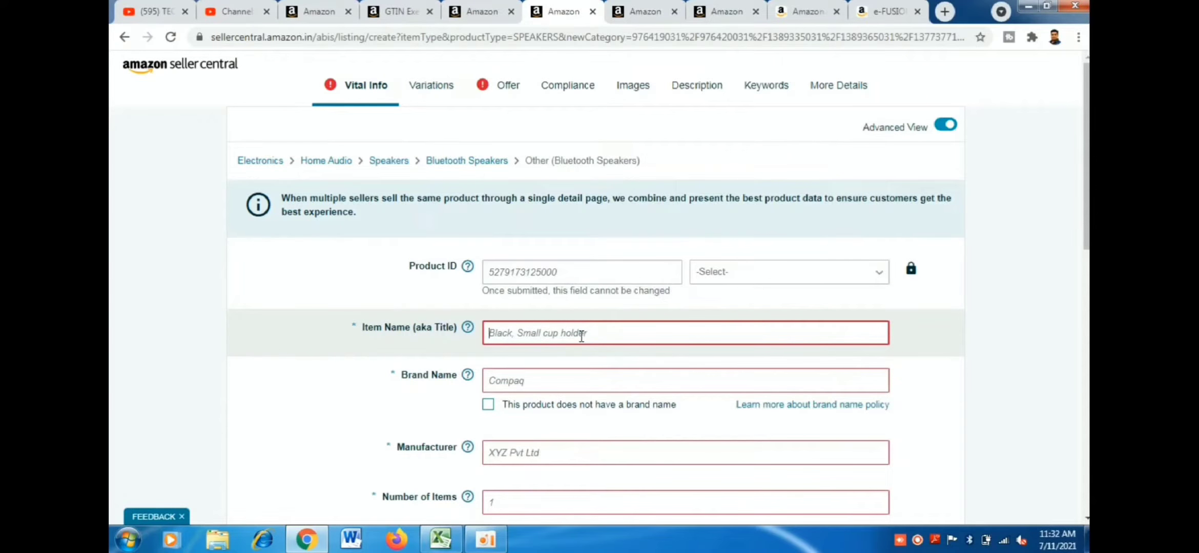
{"action": "type", "text": "Bluetooth speaker"}
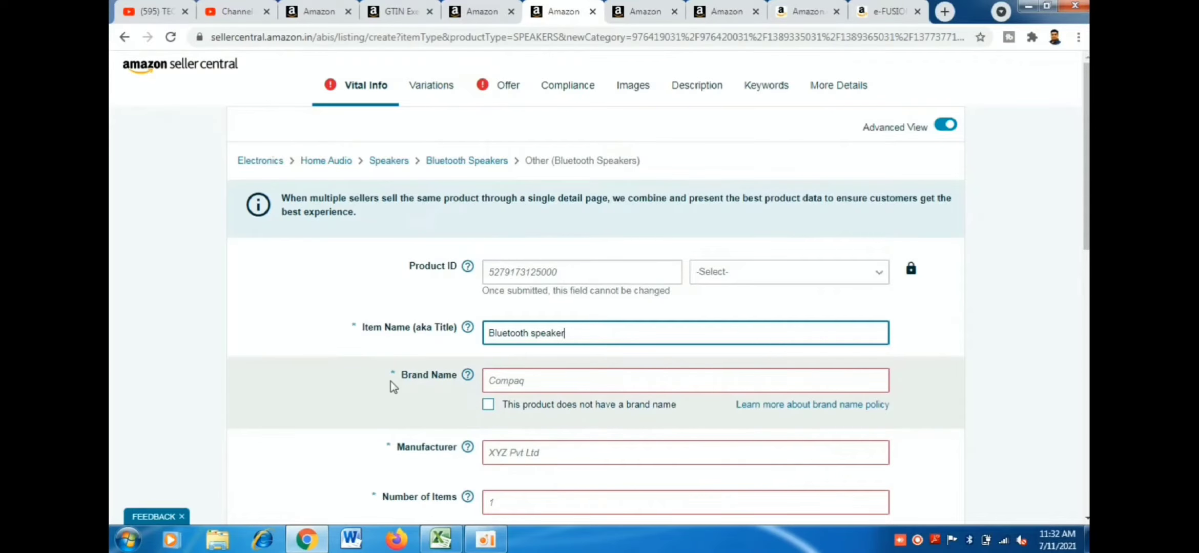
{"action": "left_click", "coordinate": [547, 384]}
{"action": "type", "text": "Prague"}
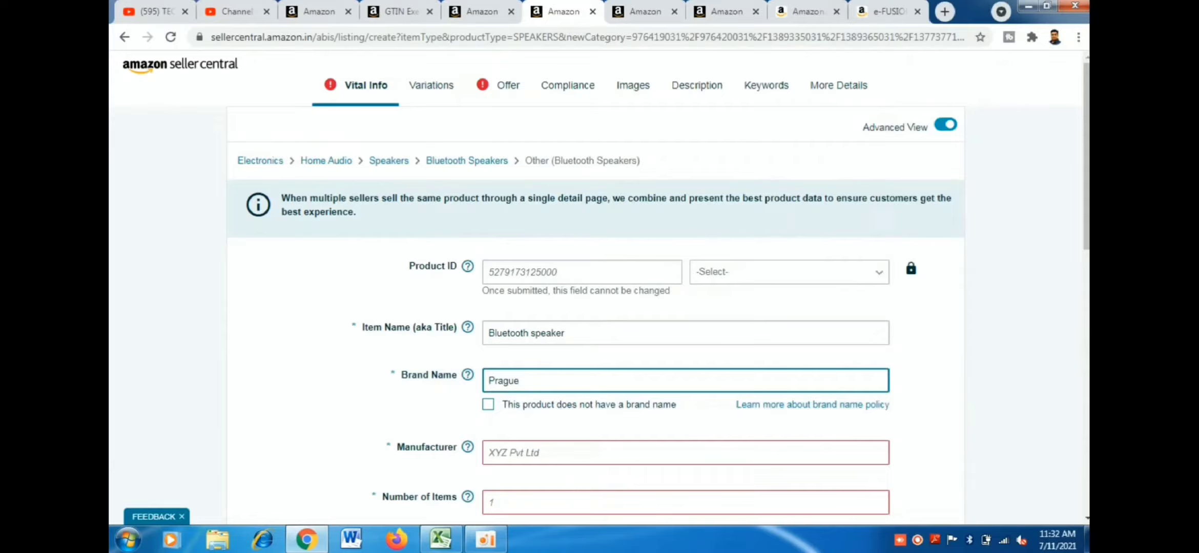
Enter "Prague" as the manufacturer and set the number of items to 1
{"action": "scroll", "coordinate": [600, 290], "scroll_direction": "down", "scroll_amount": 5}
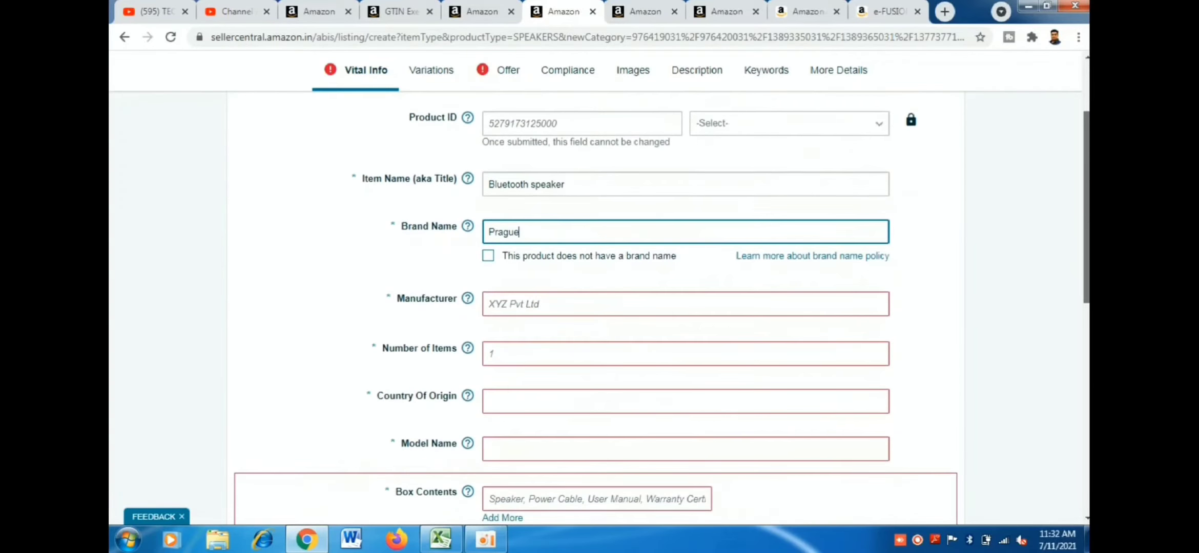
{"action": "scroll", "coordinate": [600, 290], "scroll_direction": "down", "scroll_amount": 3}
{"action": "left_click_drag", "start_coordinate": [1087, 348], "coordinate": [1086, 322]}
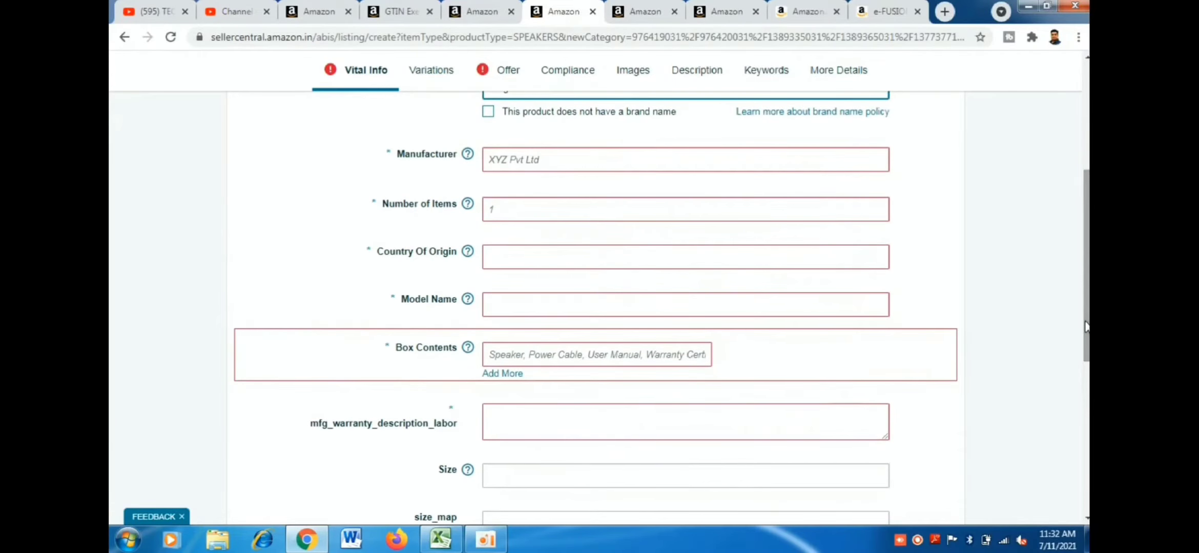
{"action": "left_click", "coordinate": [652, 159]}
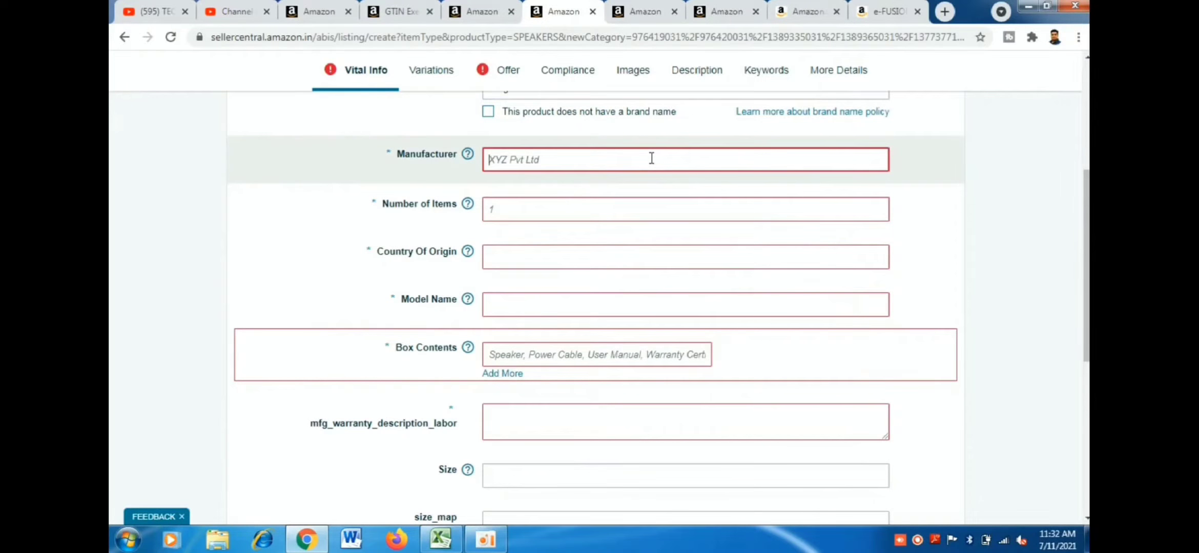
{"action": "type", "text": "Prague"}
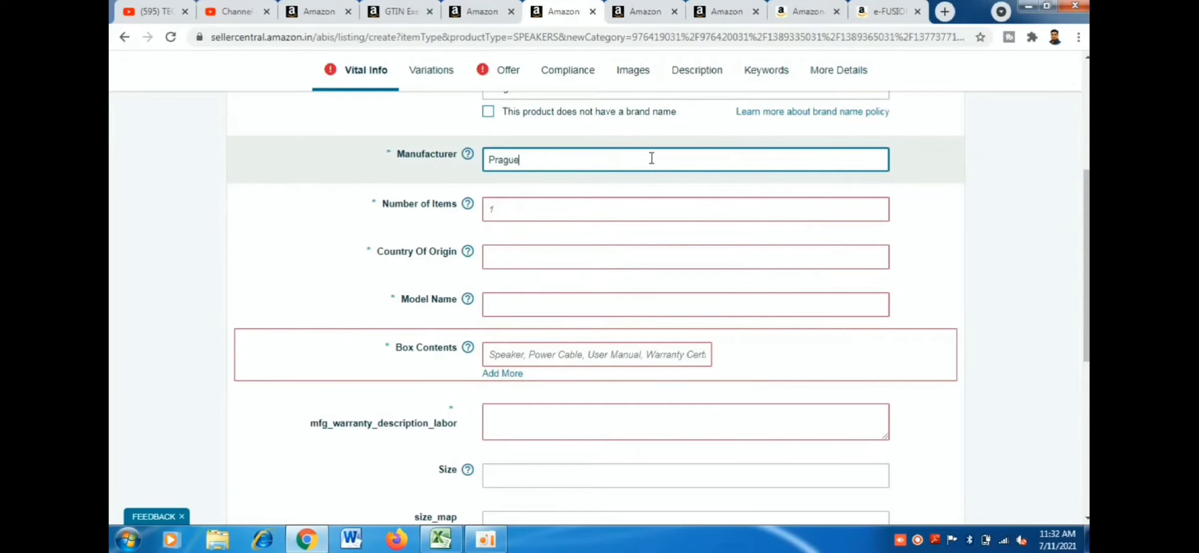
{"action": "left_click", "coordinate": [587, 202]}
{"action": "type", "text": "1"}
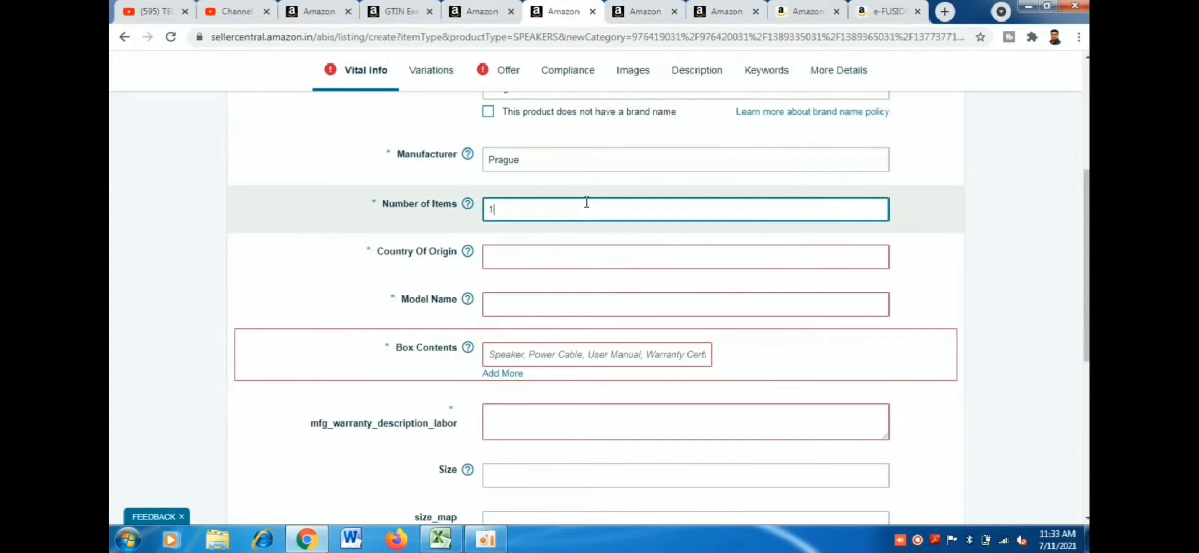
Set the country of origin to India and enter P01 as the model name
{"action": "left_click", "coordinate": [540, 262]}
{"action": "left_click", "coordinate": [520, 286]}
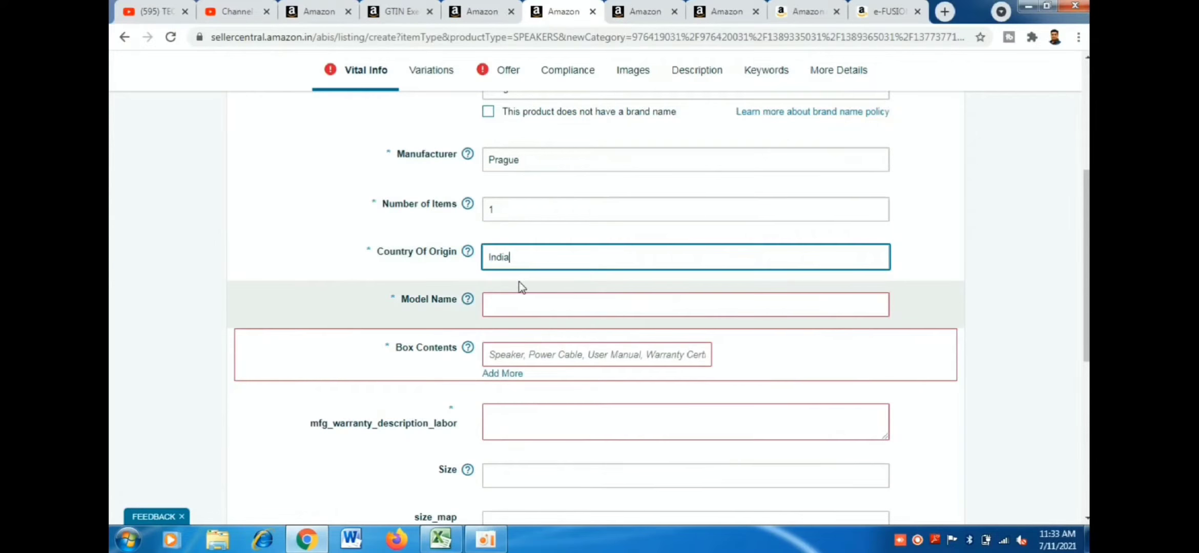
{"action": "left_click", "coordinate": [515, 301]}
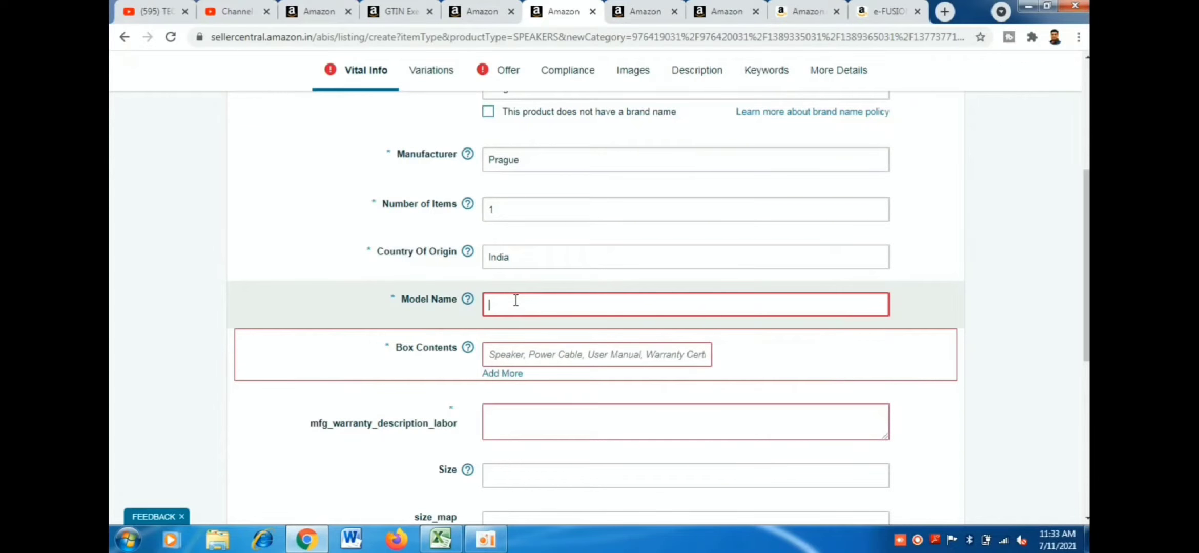
{"action": "type", "text": "P"}
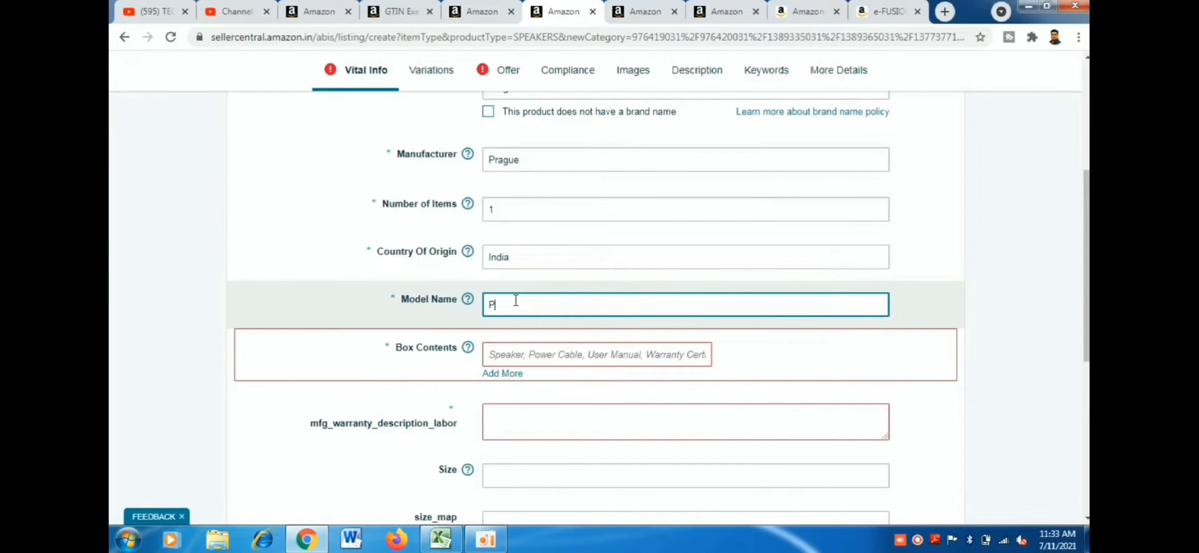
{"action": "type", "text": "01"}
Dismiss the Windows color scheme prompt, enter "Speaker" as the box contents and check the remaining Vital Info fields
{"action": "left_click", "coordinate": [540, 358]}
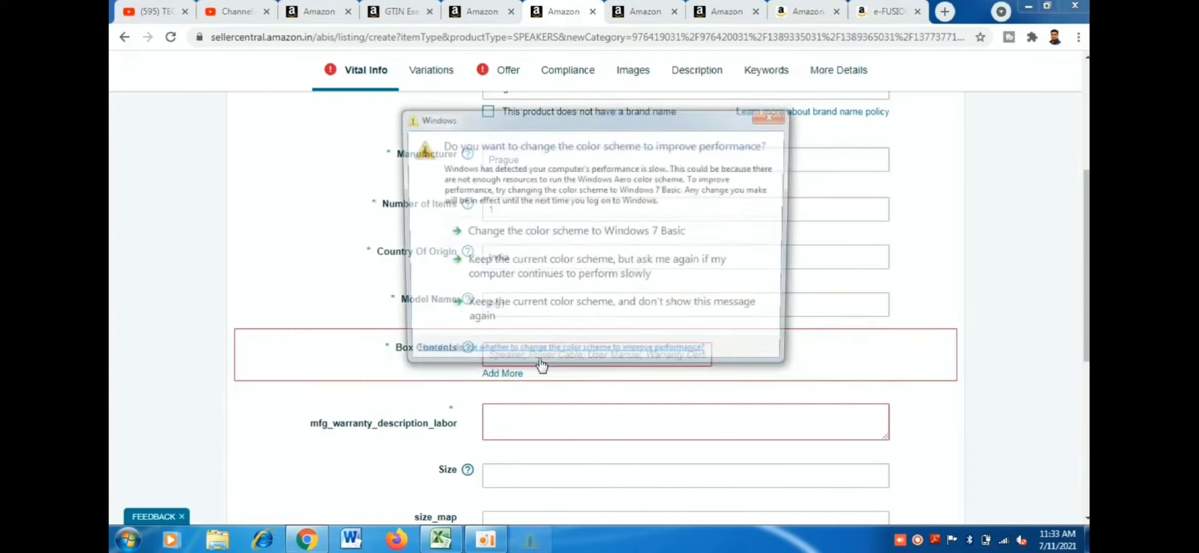
{"action": "left_click", "coordinate": [775, 115]}
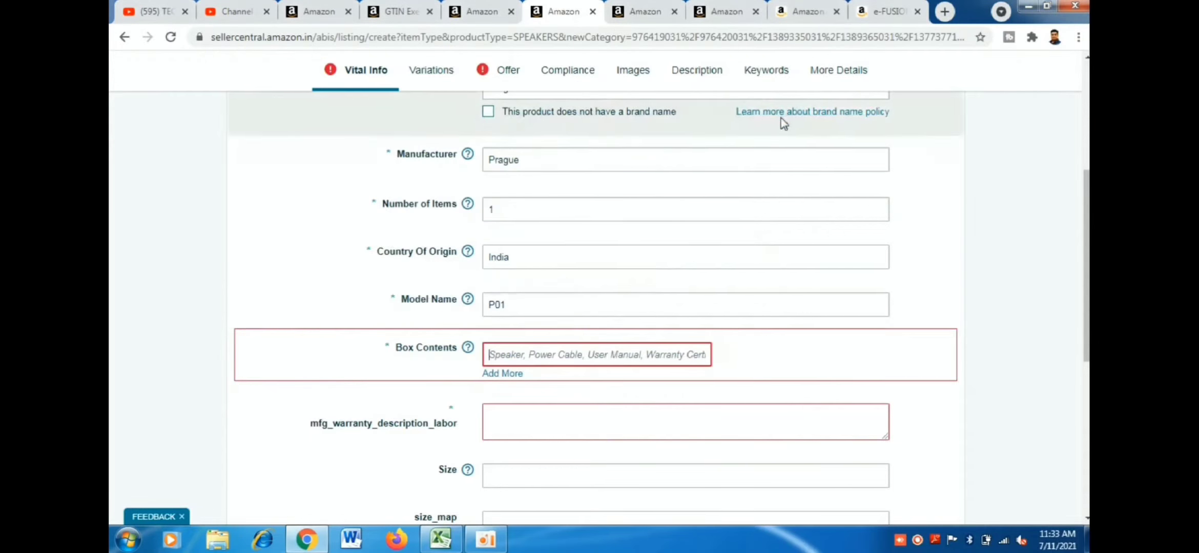
{"action": "type", "text": "Speaker"}
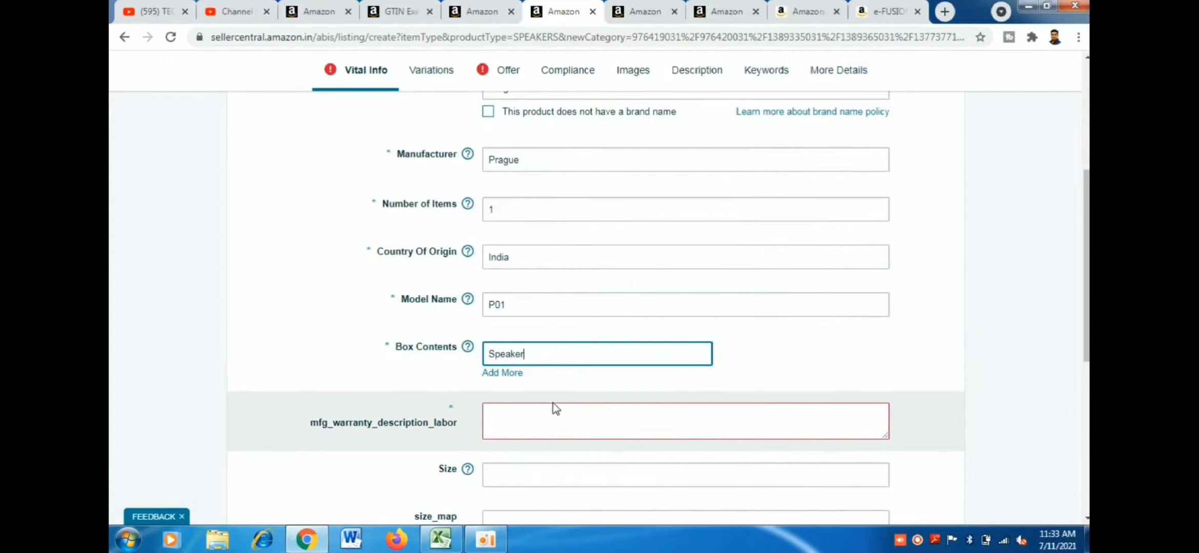
{"action": "left_click", "coordinate": [545, 422]}
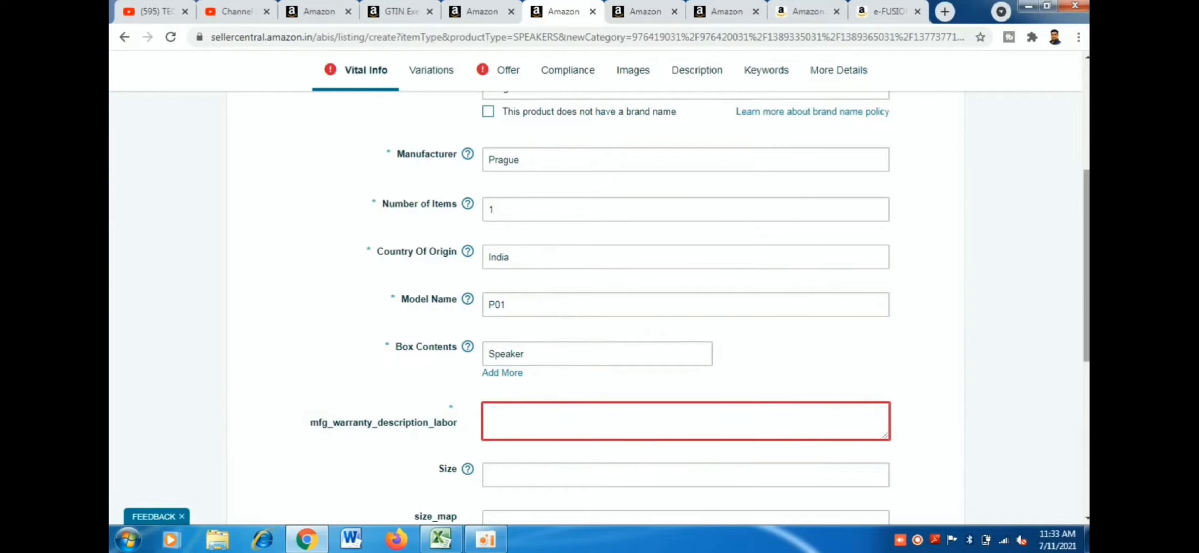
{"action": "scroll", "coordinate": [535, 245], "scroll_direction": "down", "scroll_amount": 3}
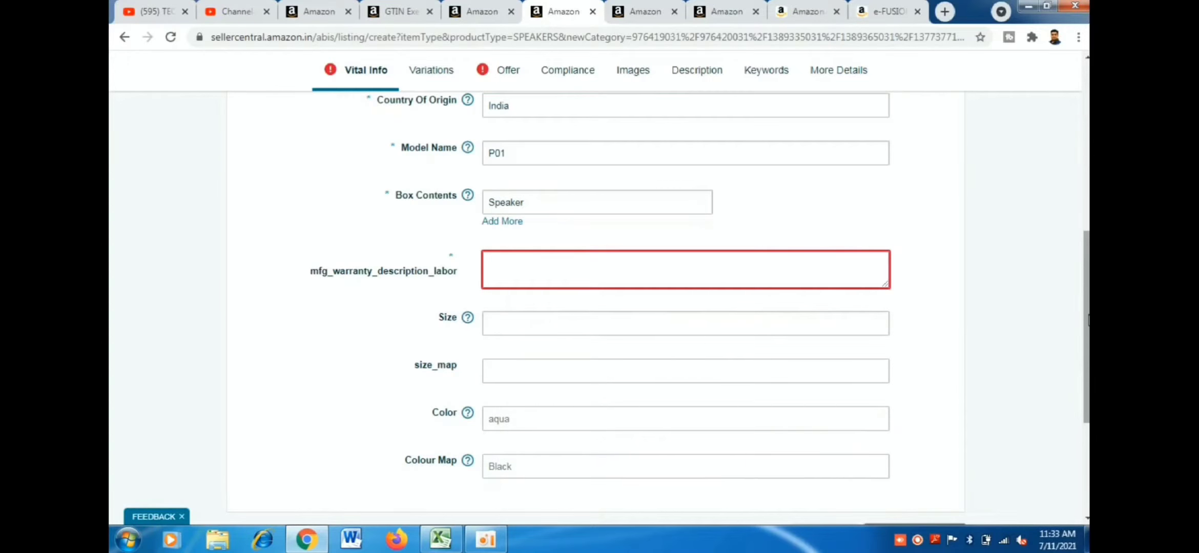
{"action": "scroll", "coordinate": [1087, 320], "scroll_direction": "down", "scroll_amount": 2}
{"action": "left_click_drag", "start_coordinate": [1087, 346], "coordinate": [1087, 153]}
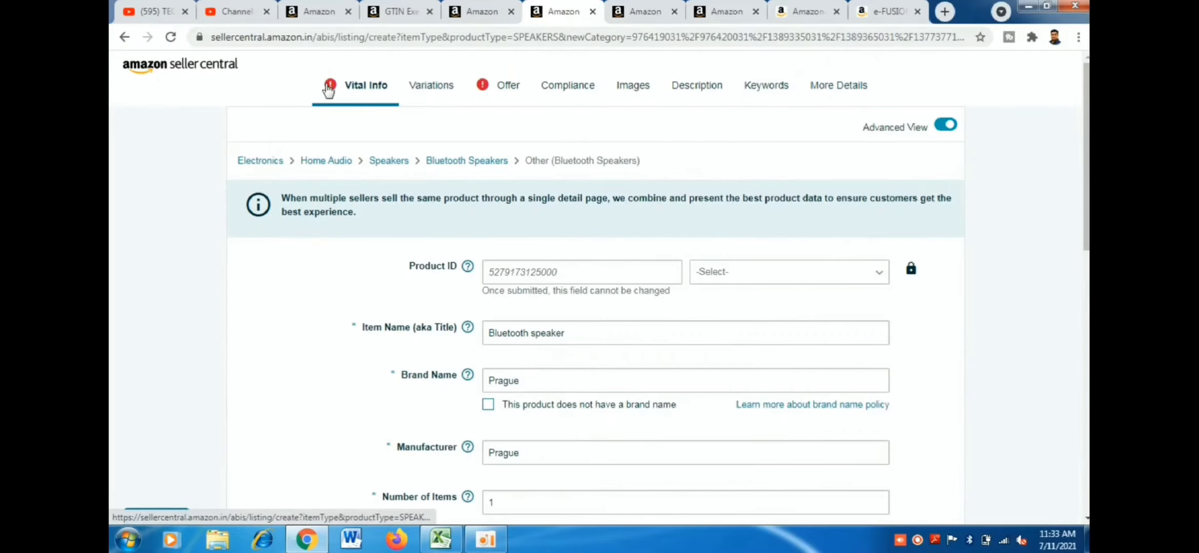
Look at the available variation themes for the speaker and open its offer details
{"action": "left_click", "coordinate": [436, 94]}
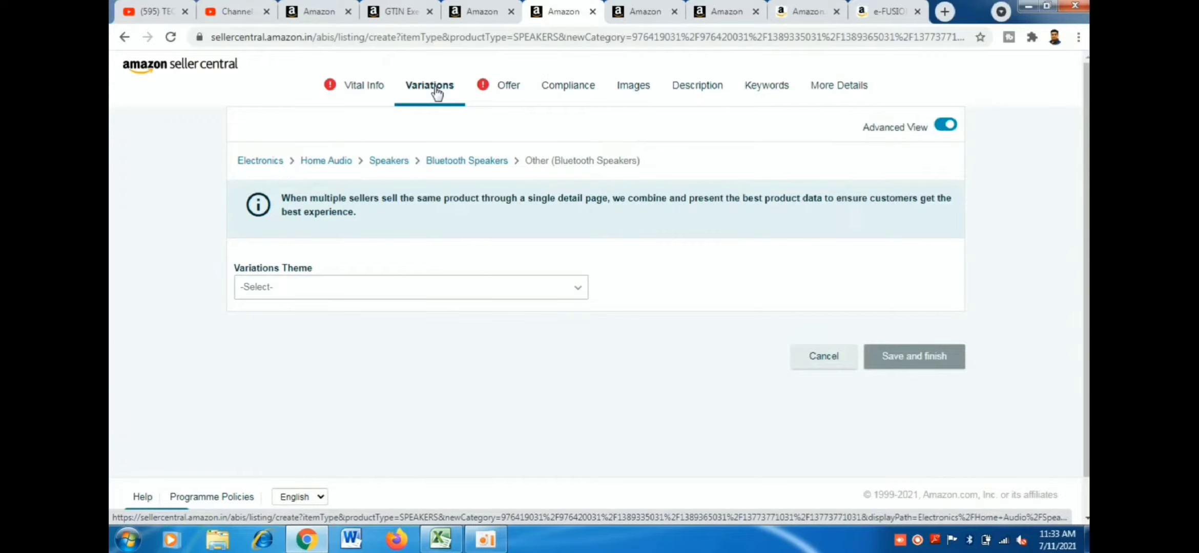
{"action": "left_click", "coordinate": [583, 288]}
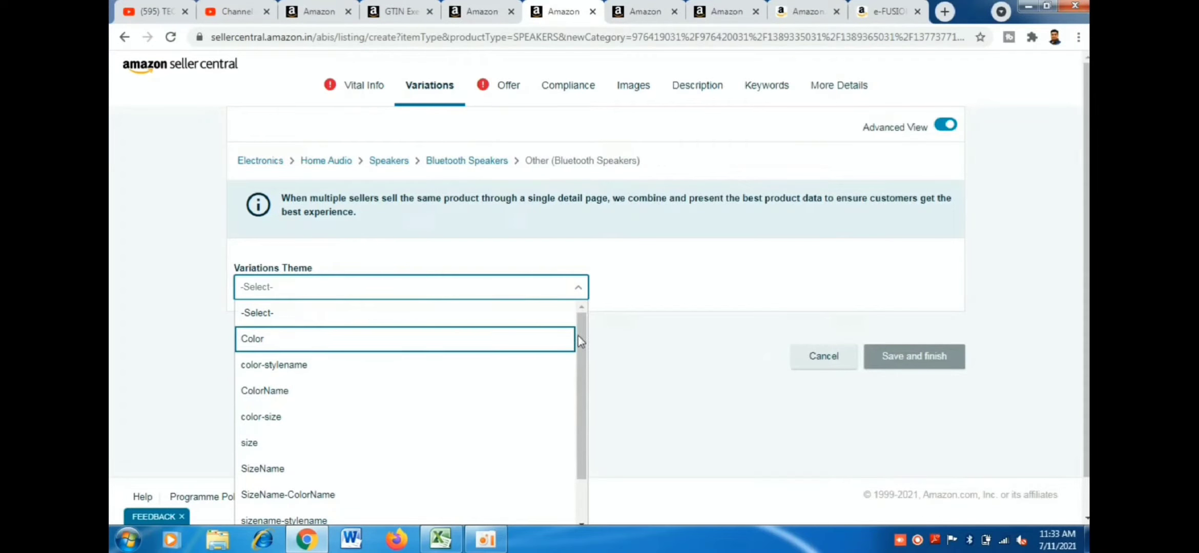
{"action": "left_click", "coordinate": [674, 335]}
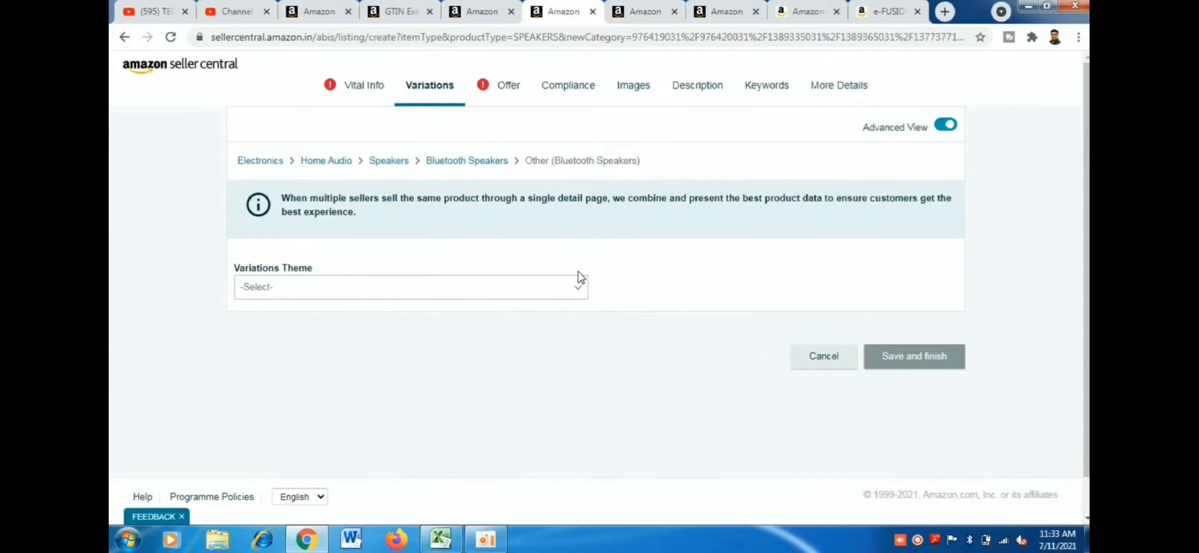
{"action": "left_click", "coordinate": [513, 86]}
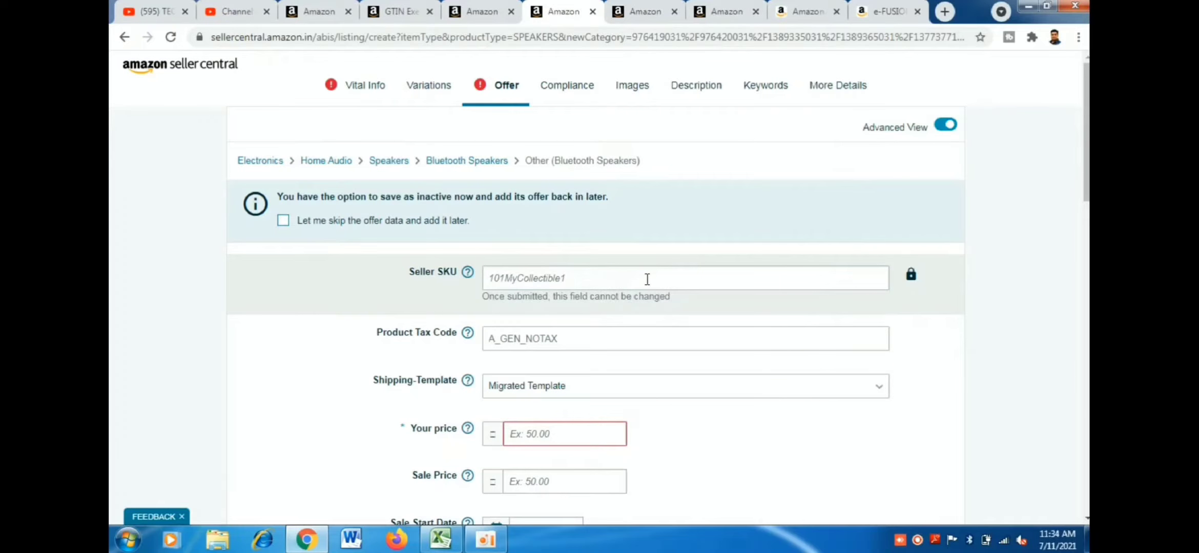
Set the speaker's product tax code to A_ELECTRONIC_SPEAKER
{"action": "left_click", "coordinate": [595, 342]}
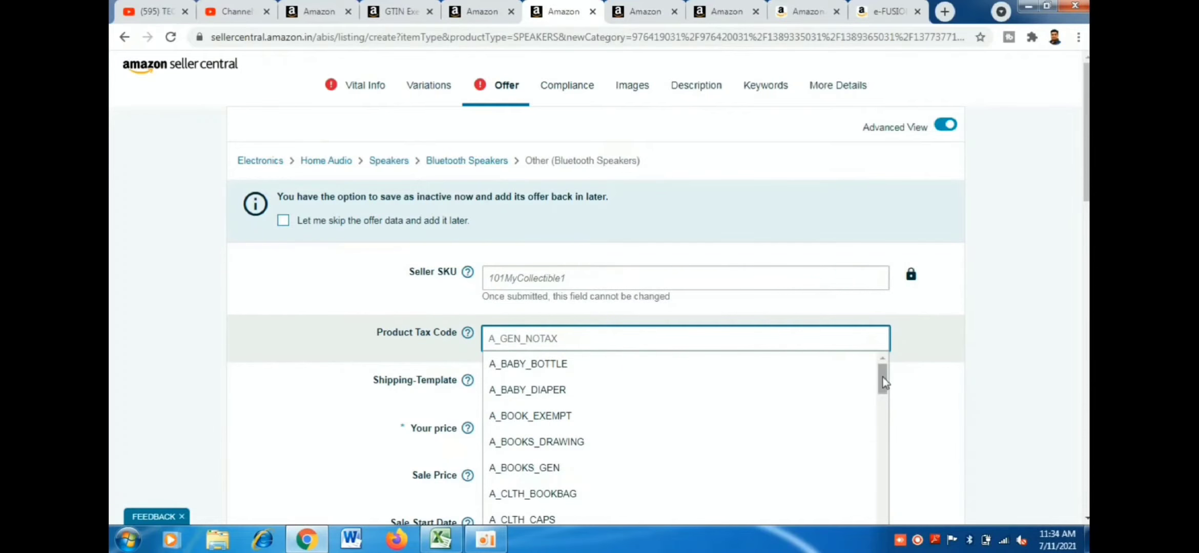
{"action": "scroll", "coordinate": [886, 391], "scroll_direction": "down", "scroll_amount": 1}
{"action": "left_click_drag", "start_coordinate": [886, 390], "coordinate": [886, 433]}
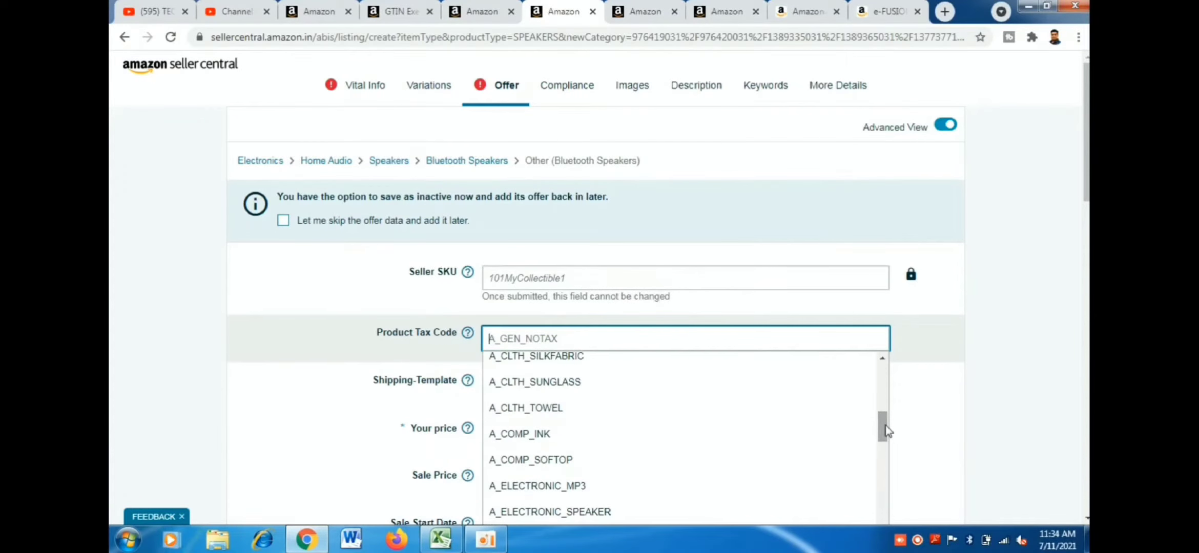
{"action": "left_click", "coordinate": [651, 512]}
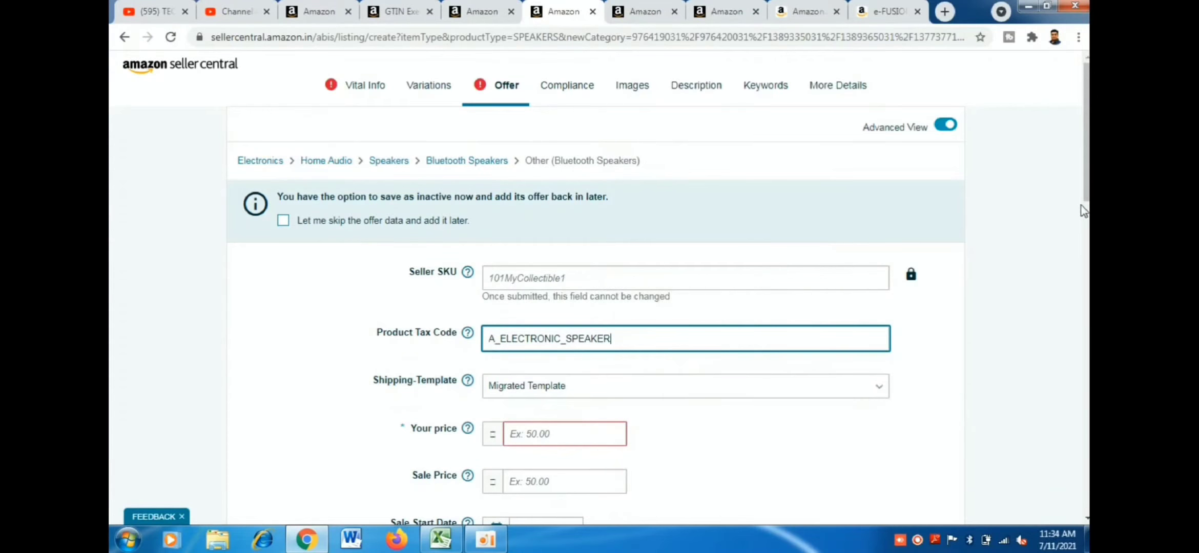
Enter 499 as the selling price and 999 as the list price, leaving the sale price and sale dates empty
{"action": "scroll", "coordinate": [631, 388], "scroll_direction": "down", "scroll_amount": 2}
{"action": "scroll", "coordinate": [659, 302], "scroll_direction": "down", "scroll_amount": 1}
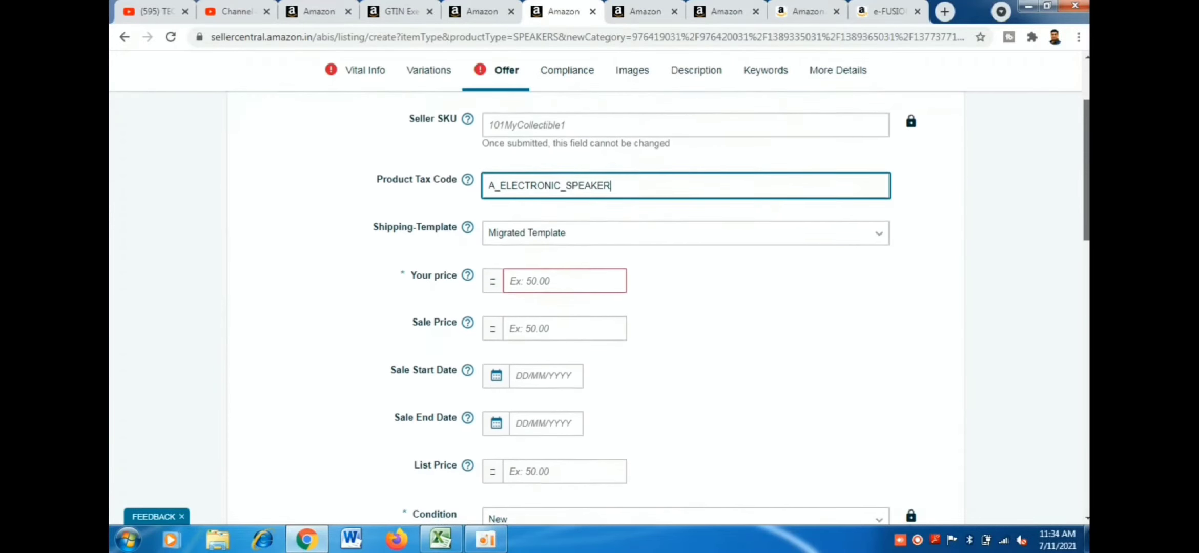
{"action": "left_click", "coordinate": [560, 283]}
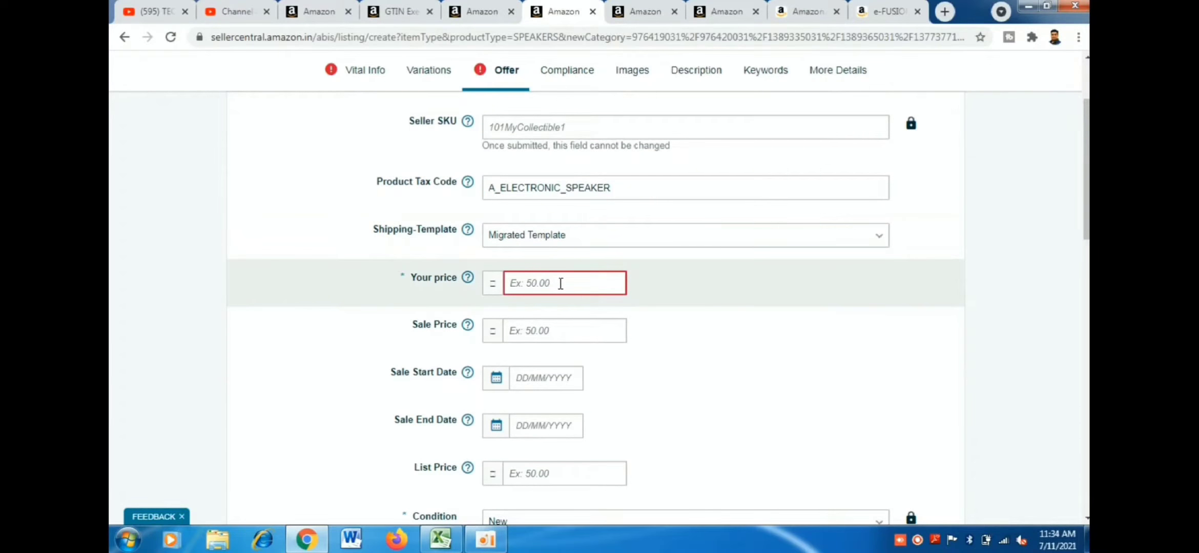
{"action": "type", "text": "499"}
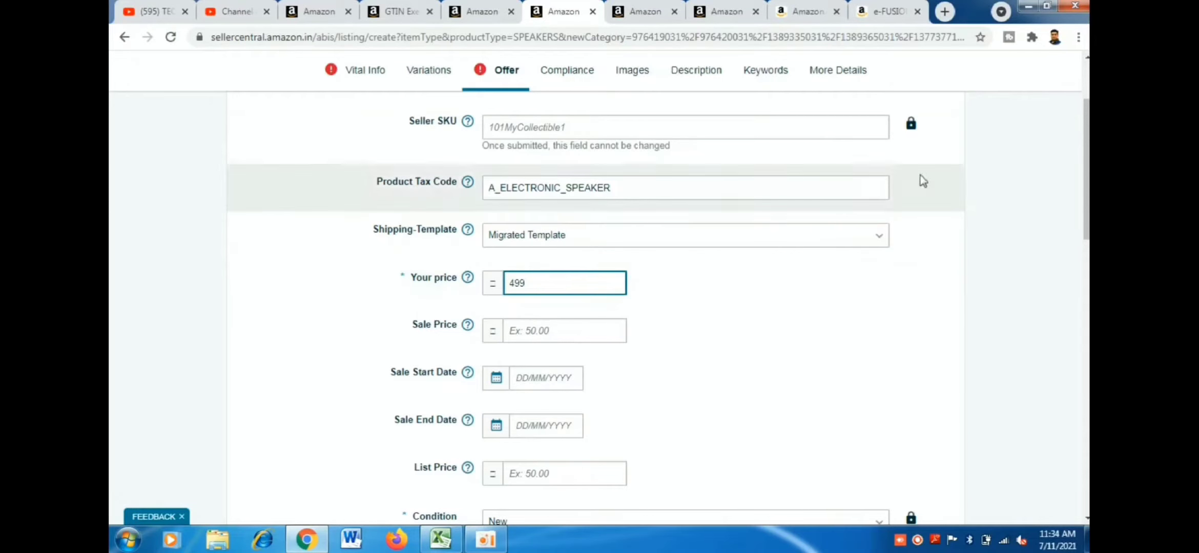
{"action": "left_click_drag", "start_coordinate": [1085, 175], "coordinate": [1086, 208]}
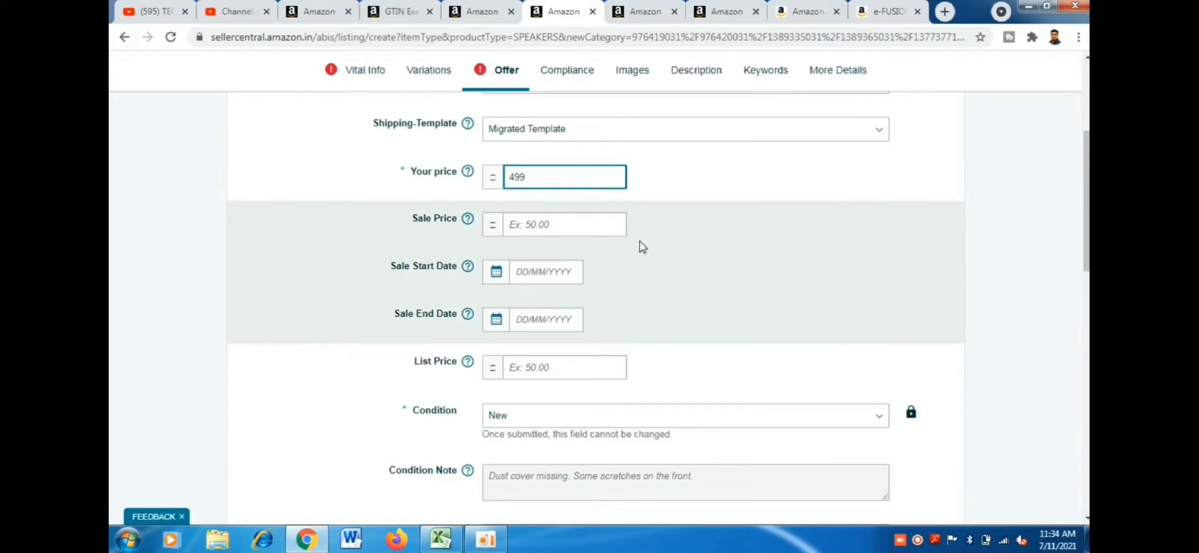
{"action": "left_click", "coordinate": [592, 230]}
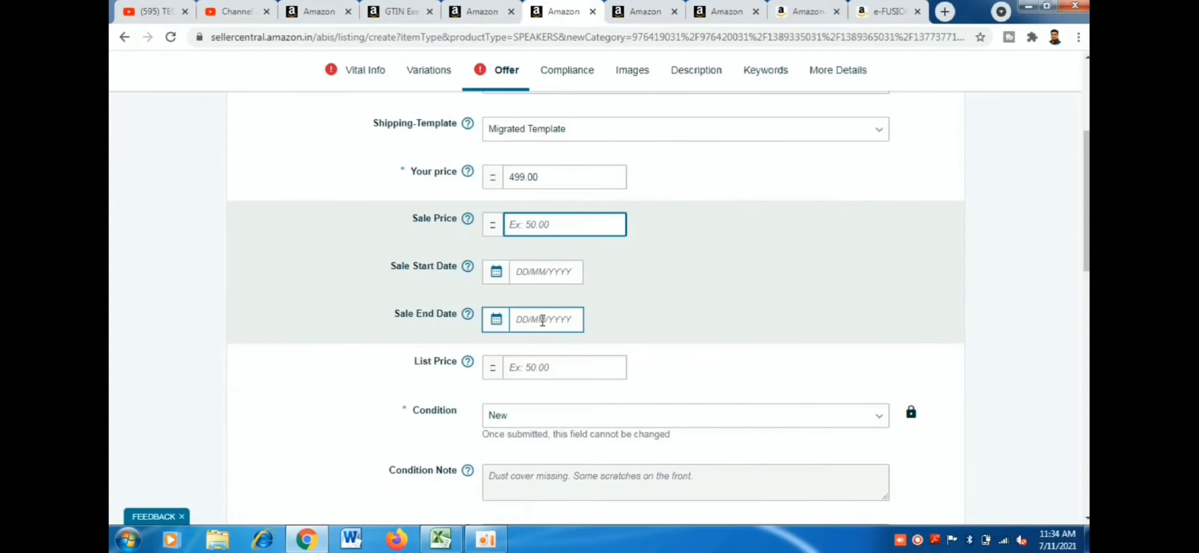
{"action": "left_click", "coordinate": [534, 366]}
{"action": "type", "text": "999"}
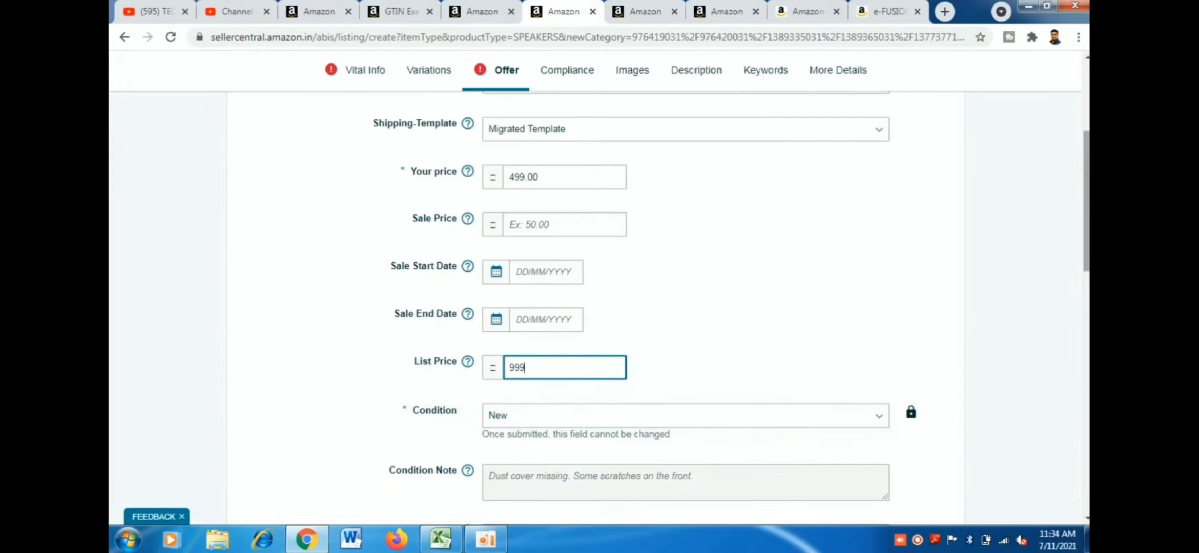
Set the maximum order quantity to 5 and the handling time to 1
{"action": "scroll", "coordinate": [1087, 205], "scroll_direction": "down", "scroll_amount": 4}
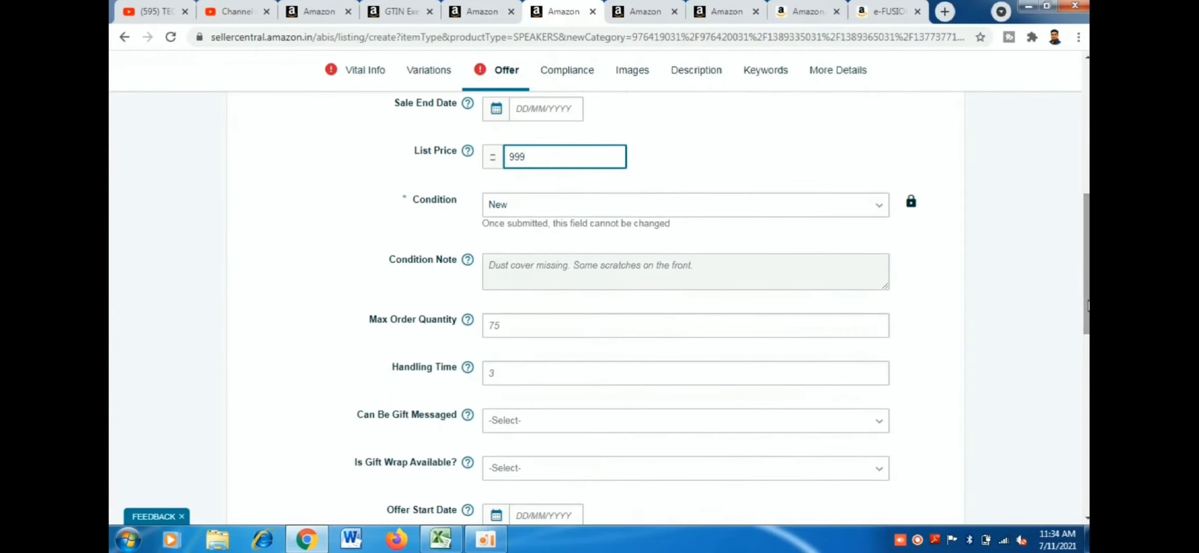
{"action": "left_click", "coordinate": [537, 331]}
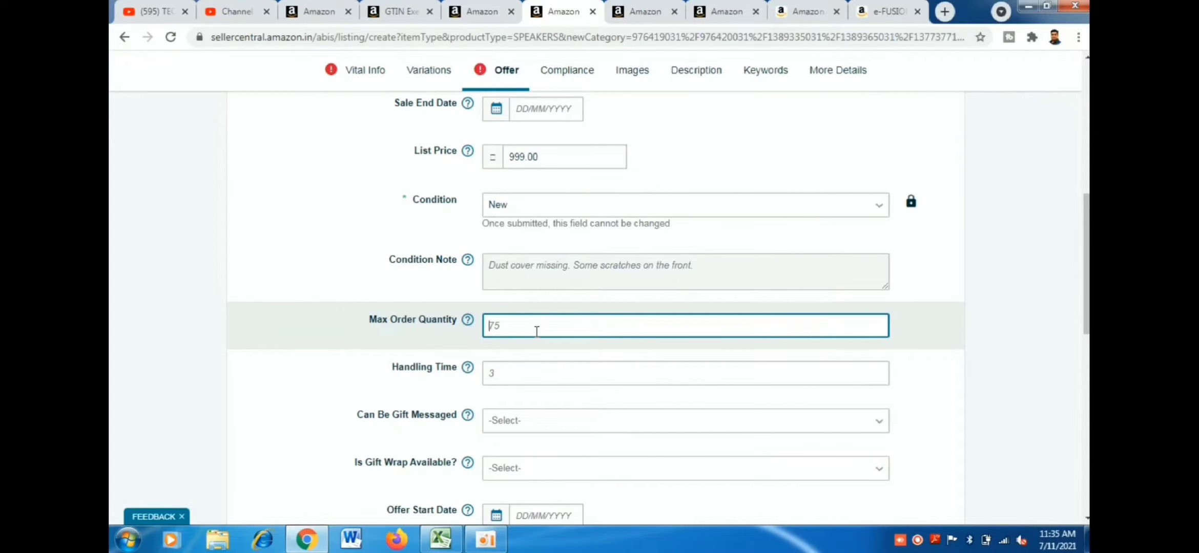
{"action": "type", "text": "5"}
{"action": "left_click", "coordinate": [504, 381]}
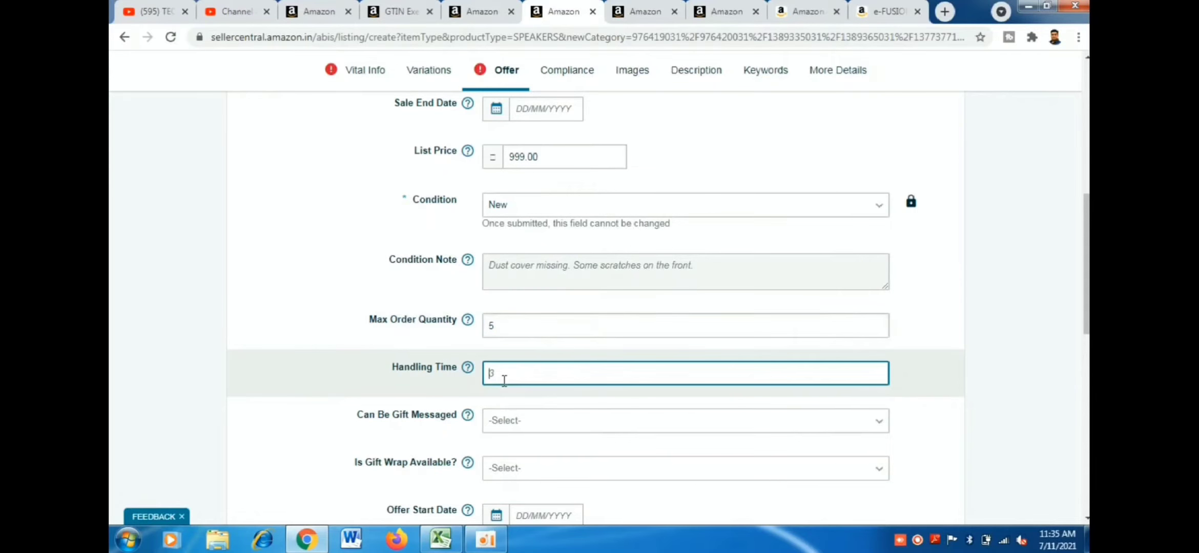
{"action": "type", "text": "1"}
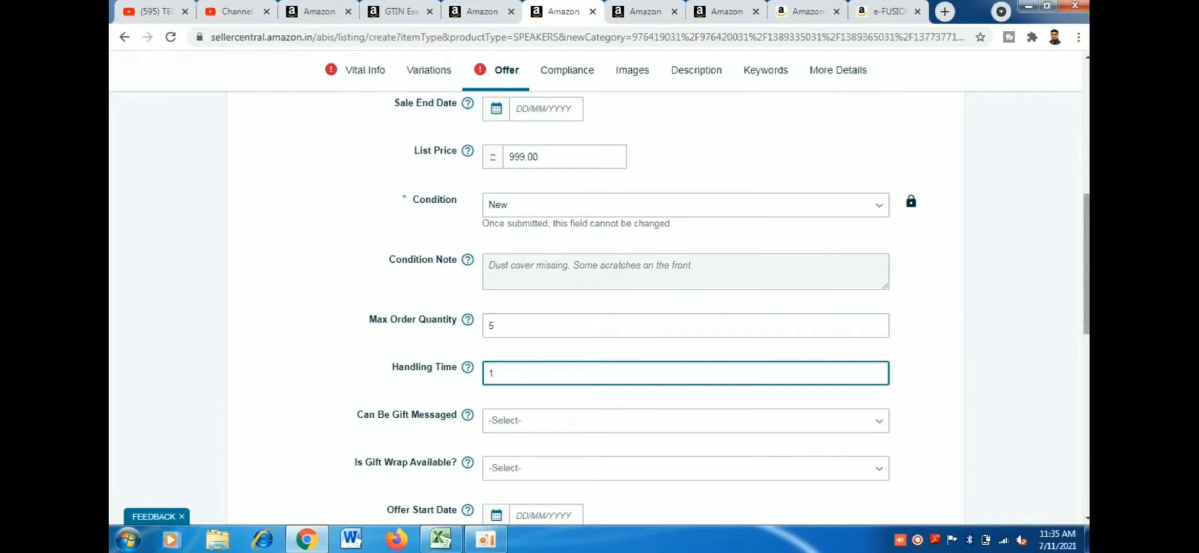
Choose the merchant-fulfilled channel (Self Ship or Easy Ship) for the speaker, leaving the gift options unselected
{"action": "scroll", "coordinate": [898, 293], "scroll_direction": "down", "scroll_amount": 3}
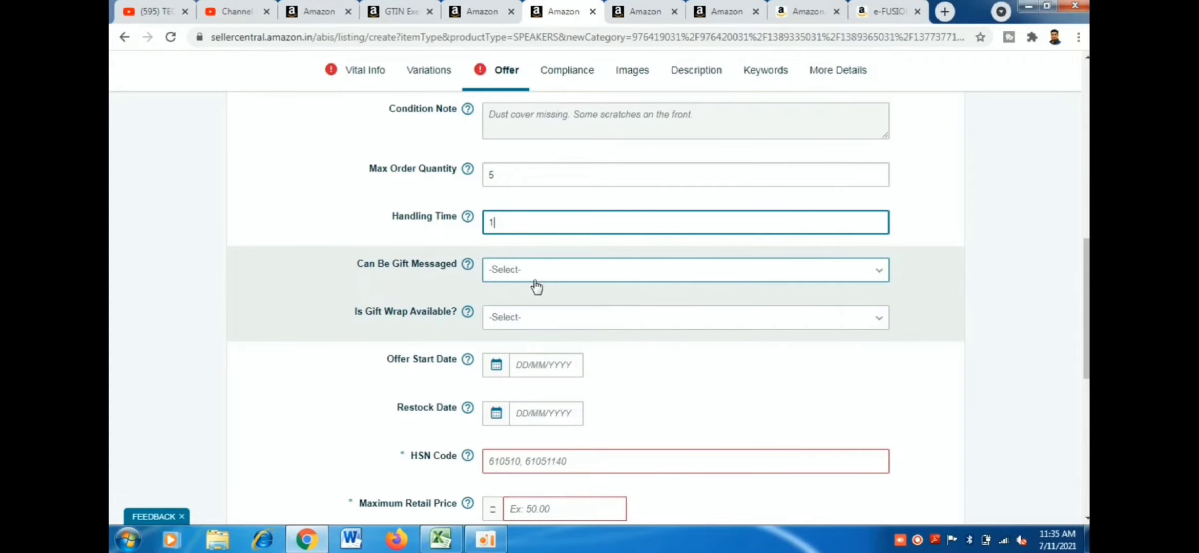
{"action": "left_click", "coordinate": [595, 272]}
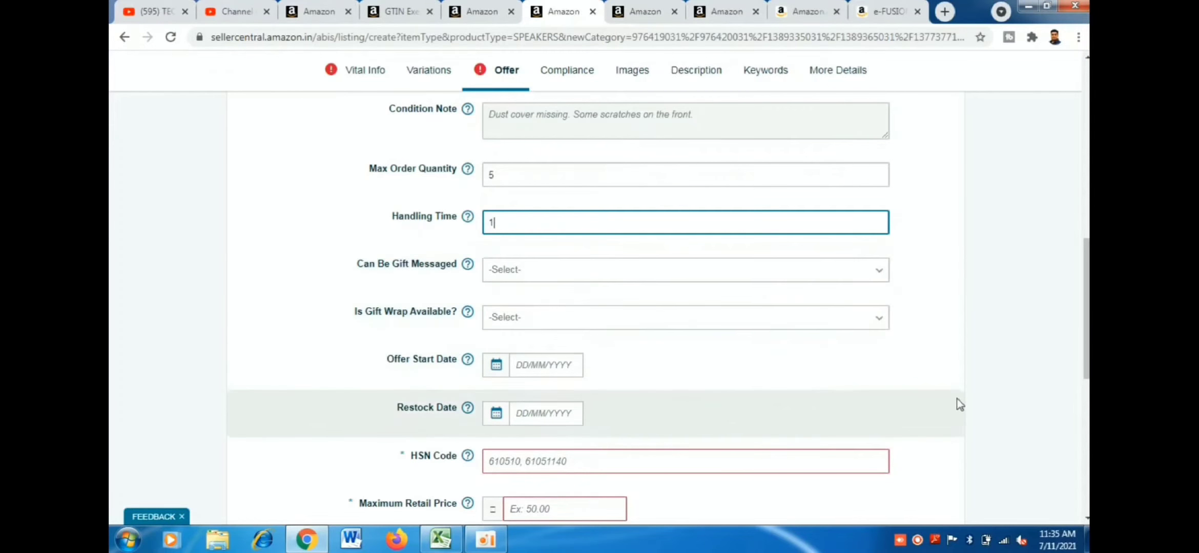
{"action": "left_click_drag", "start_coordinate": [1085, 320], "coordinate": [1085, 362]}
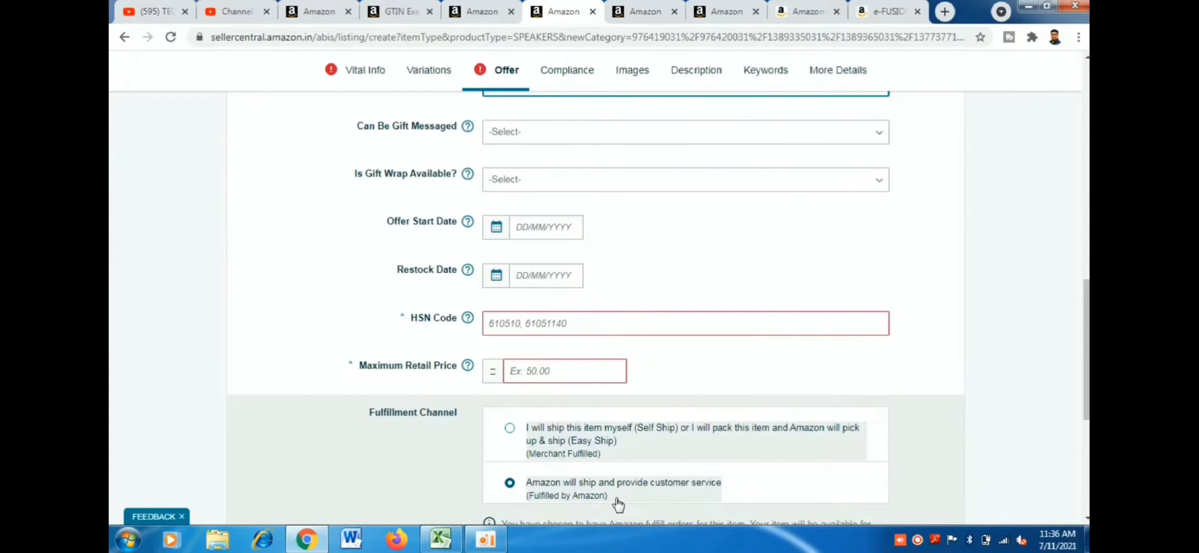
{"action": "left_click", "coordinate": [511, 429]}
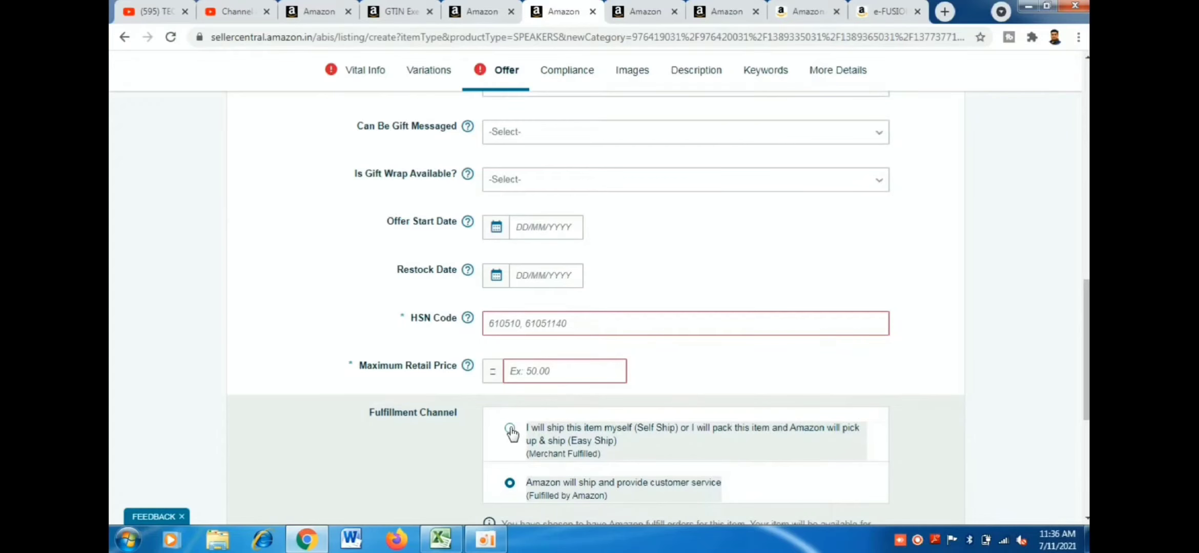
{"action": "left_click", "coordinate": [510, 430]}
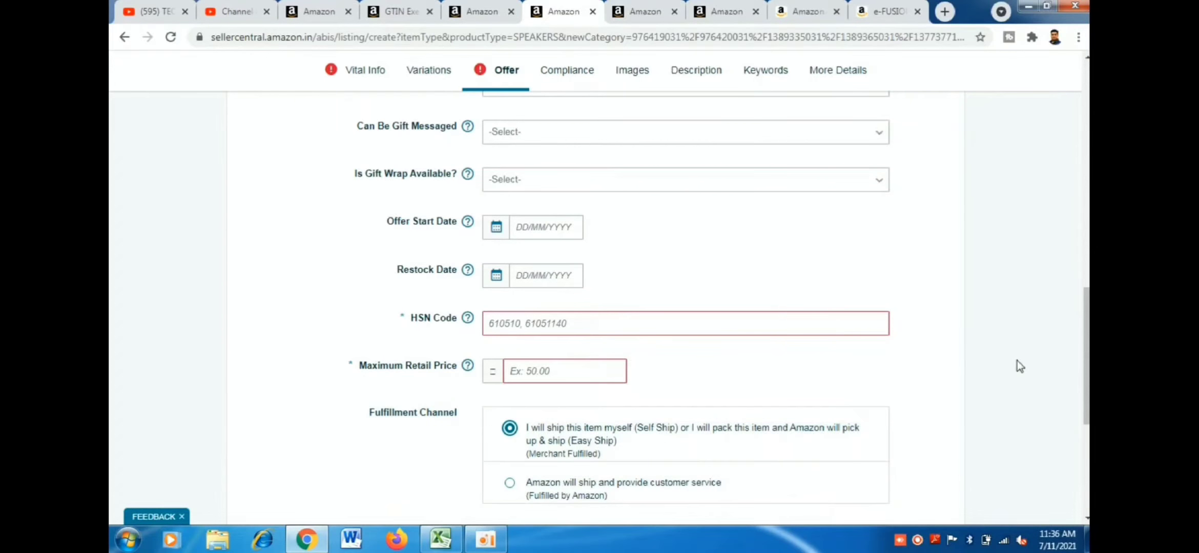
{"action": "scroll", "coordinate": [511, 430], "scroll_direction": "down", "scroll_amount": 3}
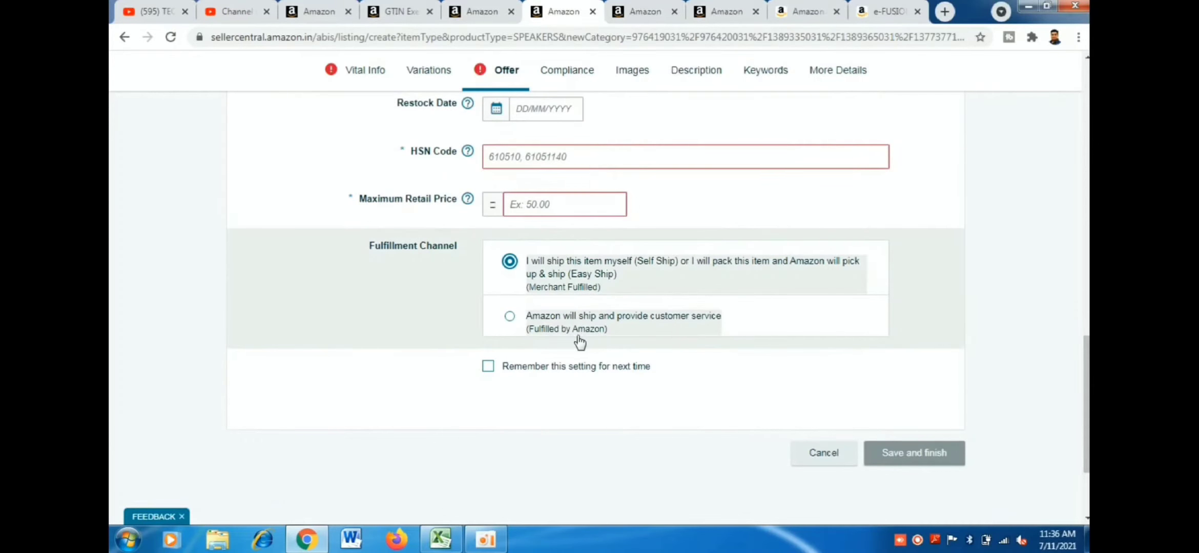
Open the compliance details and look through the battery and safety fields, including the battery composition options
{"action": "scroll", "coordinate": [594, 307], "scroll_direction": "up", "scroll_amount": 15}
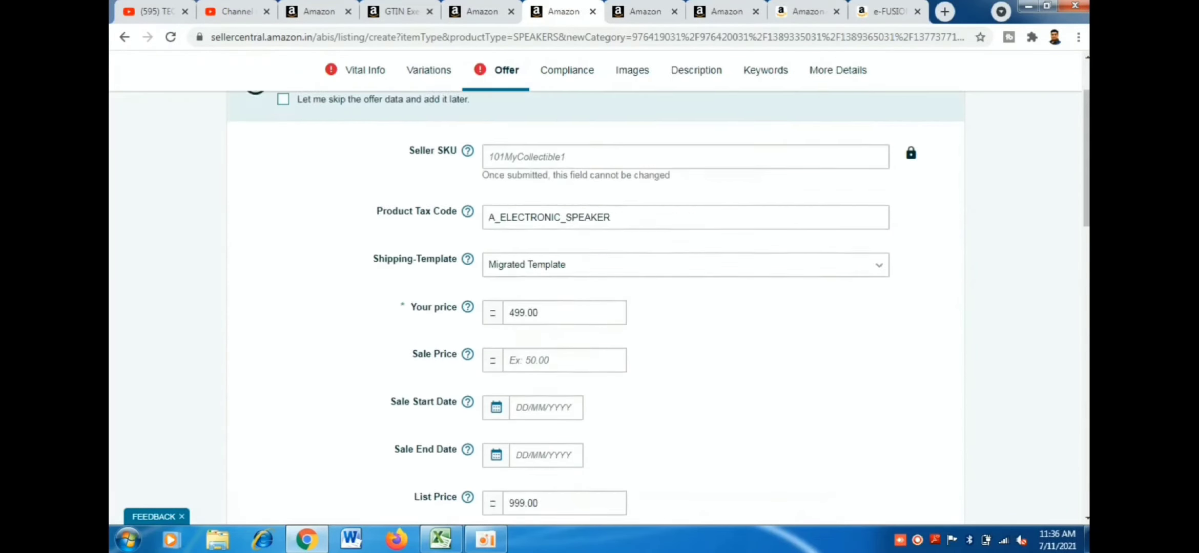
{"action": "left_click", "coordinate": [582, 77]}
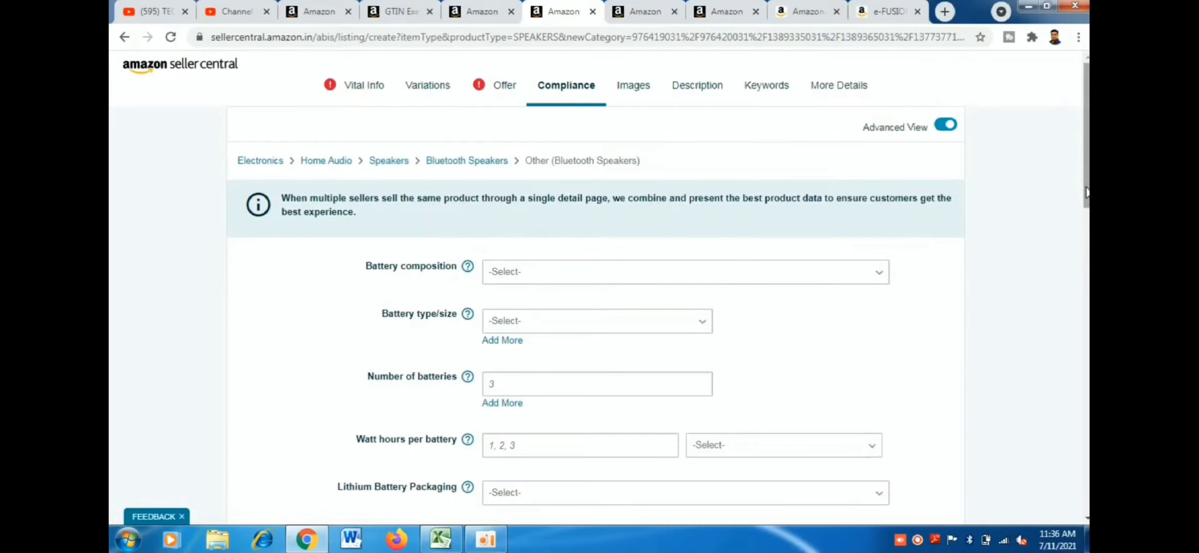
{"action": "left_click_drag", "start_coordinate": [1086, 193], "coordinate": [1087, 201]}
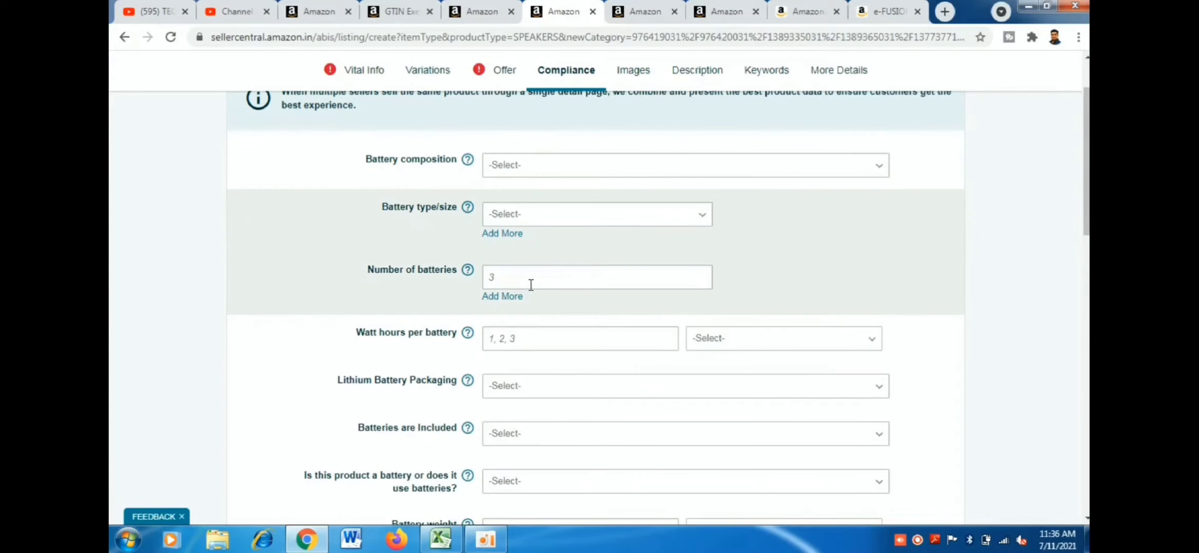
{"action": "left_click", "coordinate": [531, 285]}
{"action": "type", "text": "3"}
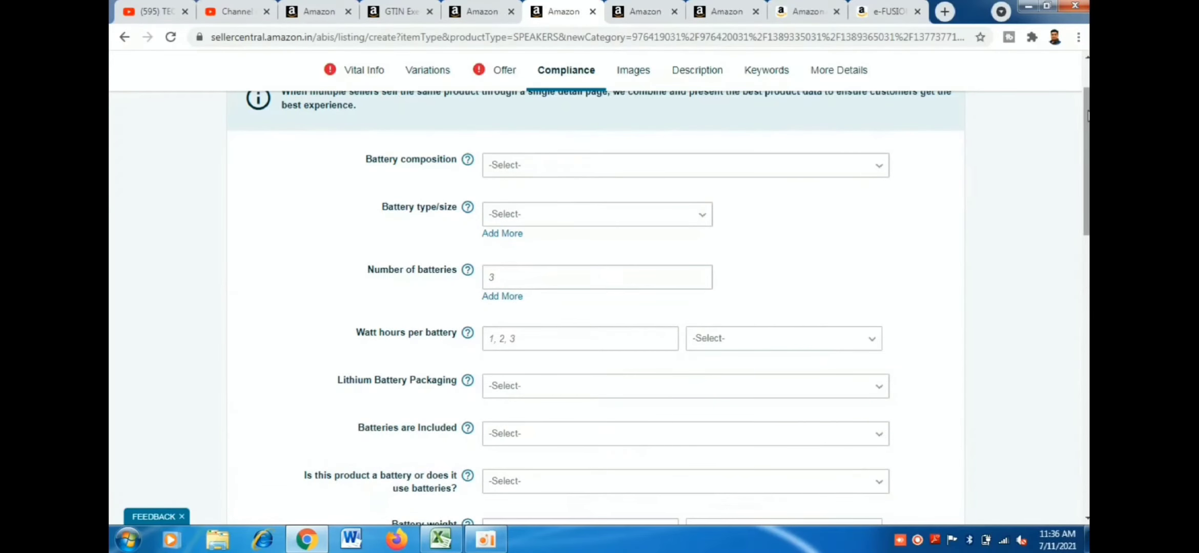
{"action": "left_click_drag", "start_coordinate": [1088, 115], "coordinate": [1085, 250]}
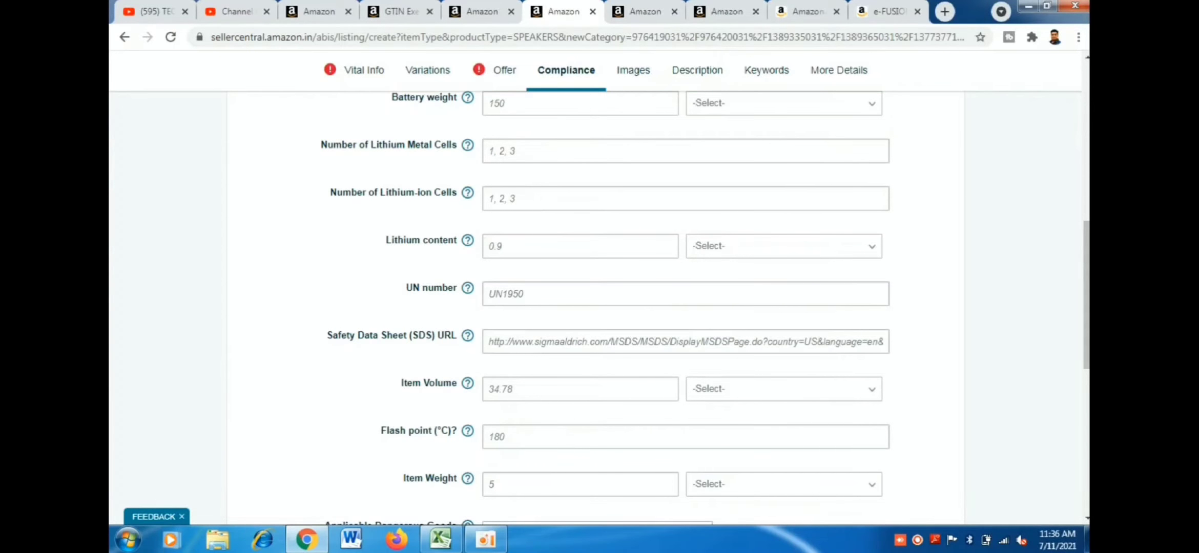
{"action": "left_click_drag", "start_coordinate": [1086, 274], "coordinate": [1086, 117]}
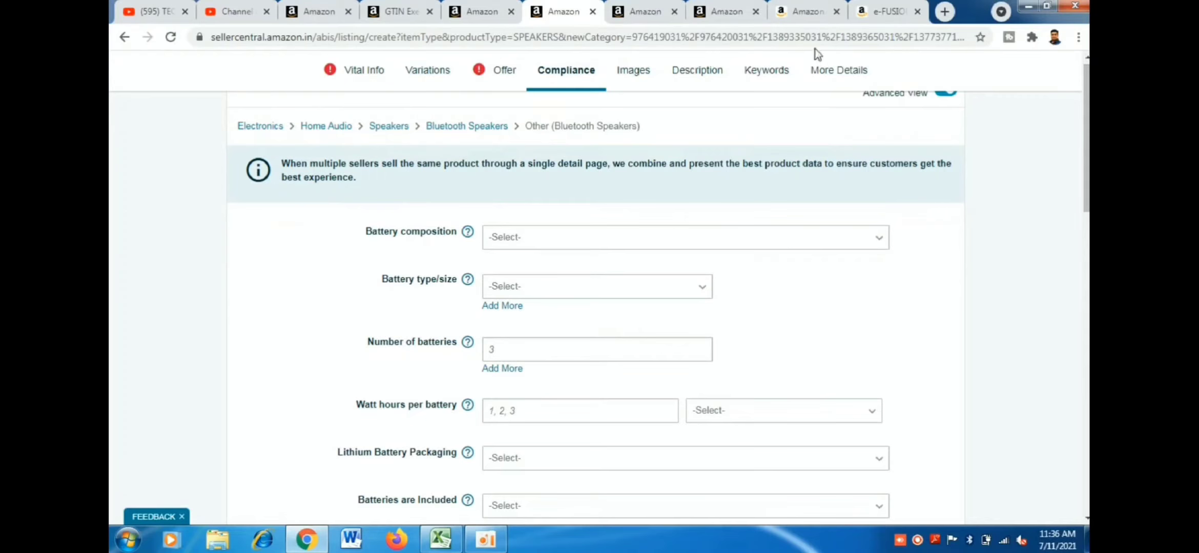
{"action": "left_click", "coordinate": [831, 246]}
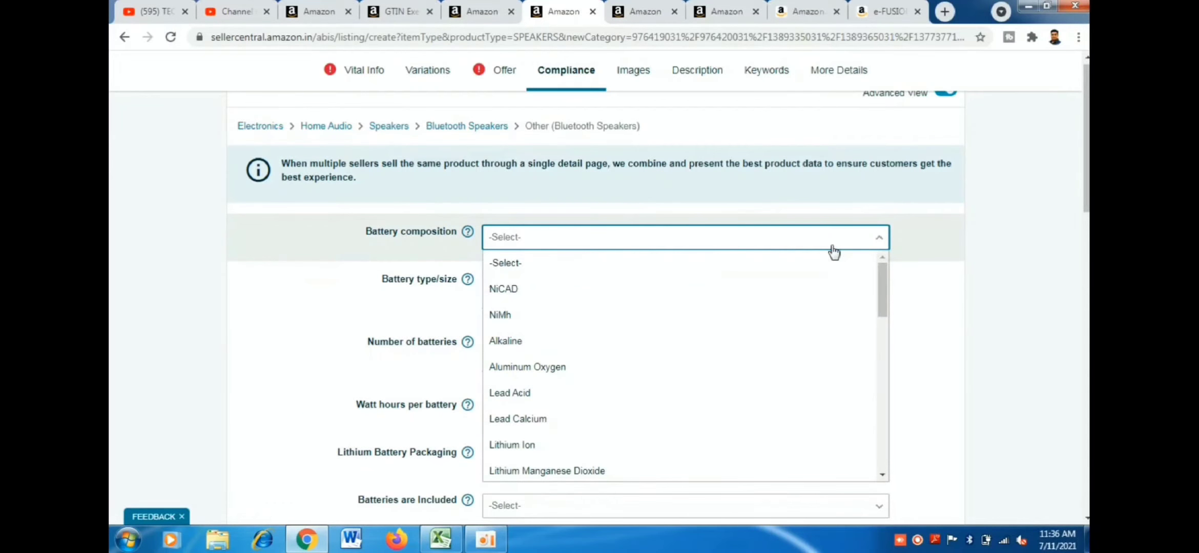
{"action": "left_click", "coordinate": [946, 310]}
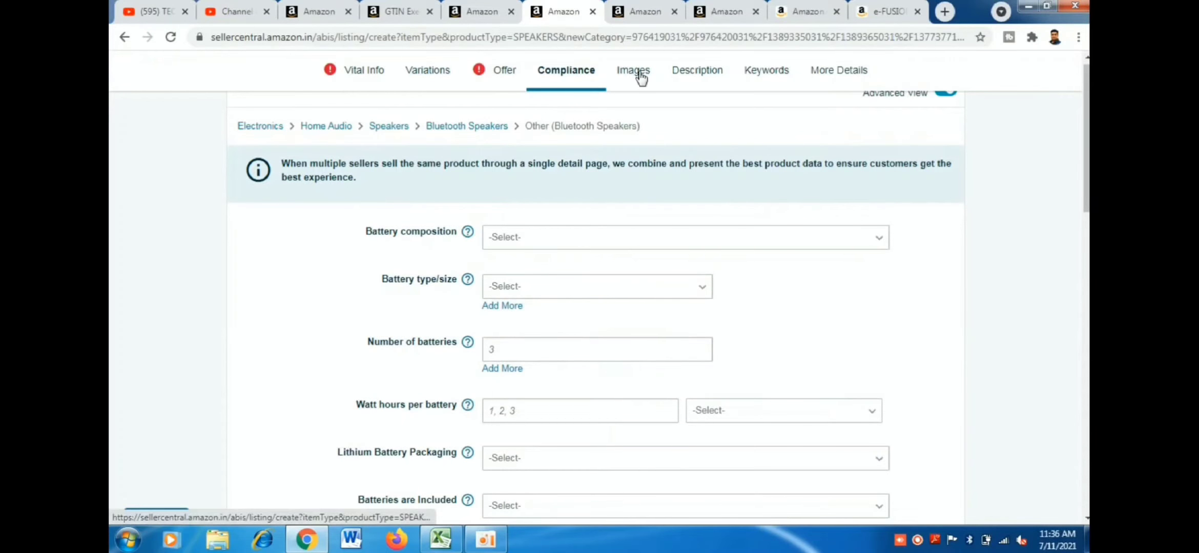
Look over the product image upload slots and dismiss the Windows color scheme prompt
{"action": "left_click", "coordinate": [640, 73]}
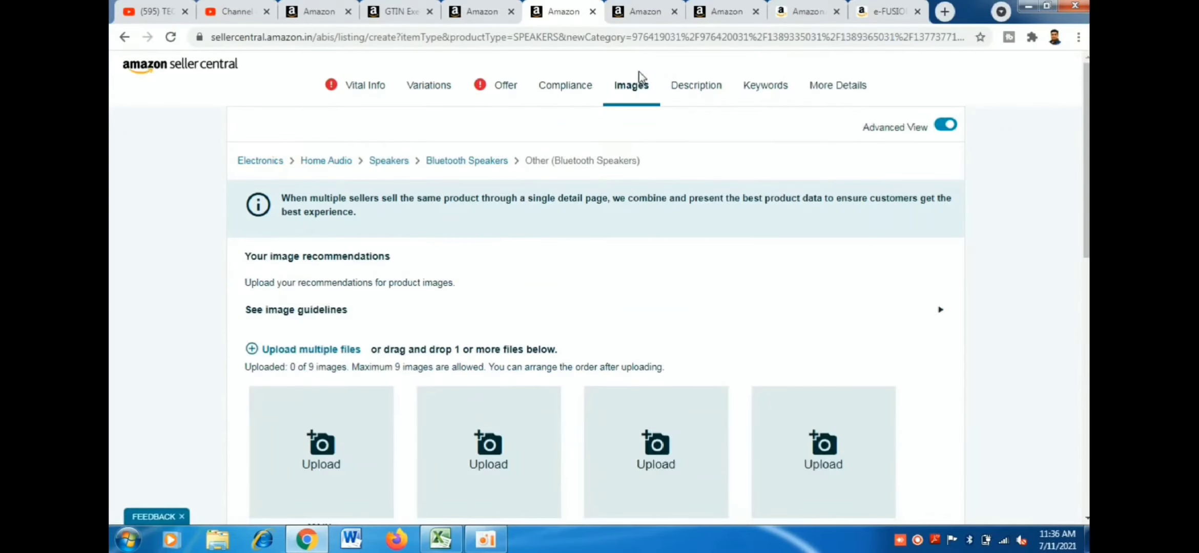
{"action": "scroll", "coordinate": [605, 307], "scroll_direction": "down", "scroll_amount": 5}
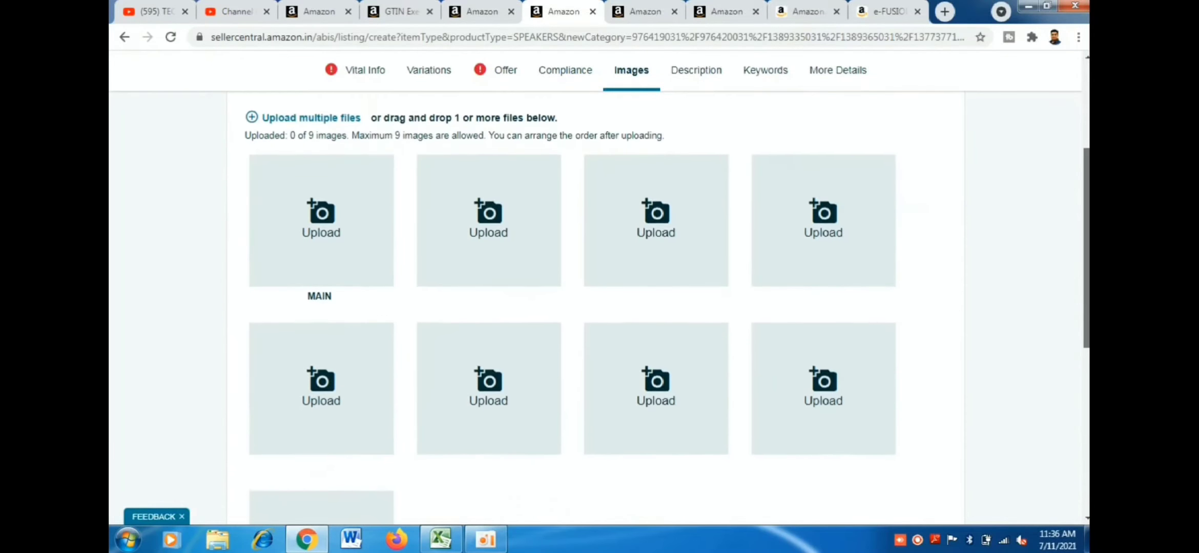
{"action": "scroll", "coordinate": [667, 307], "scroll_direction": "up", "scroll_amount": 1}
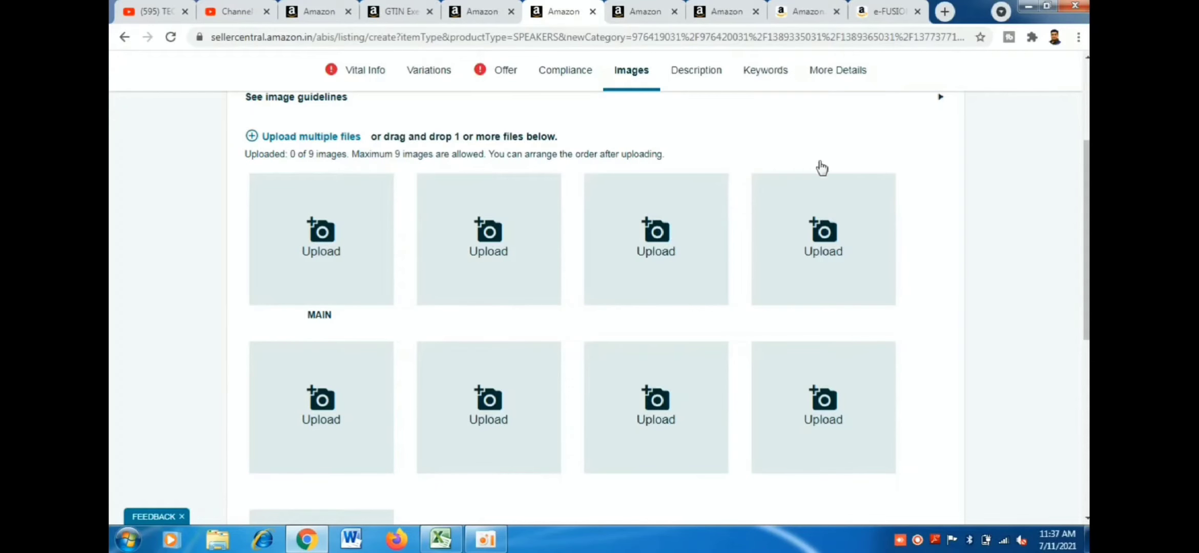
{"action": "left_click_drag", "start_coordinate": [1089, 197], "coordinate": [1088, 131]}
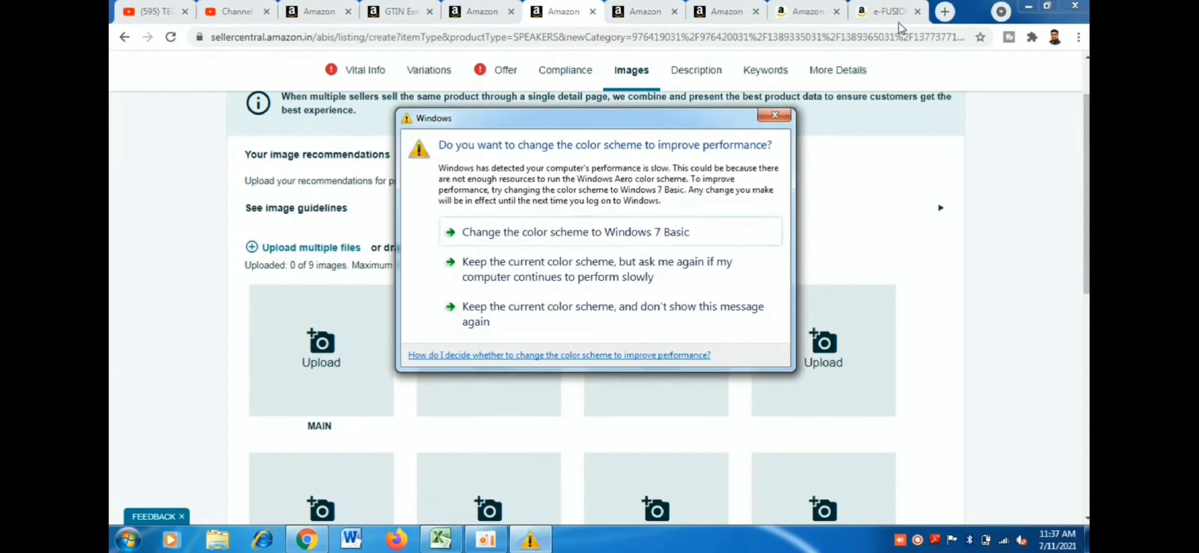
{"action": "left_click", "coordinate": [775, 115]}
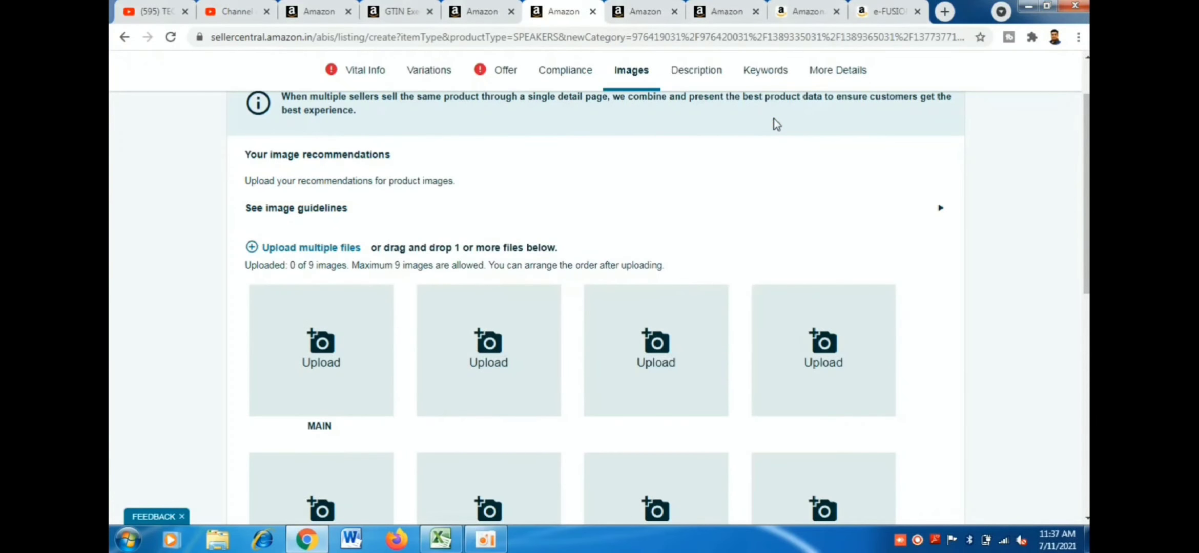
Open the description fields, then examine the feature bullets and technical details on the e-FUSION speaker's Amazon page as a reference
{"action": "left_click", "coordinate": [707, 73]}
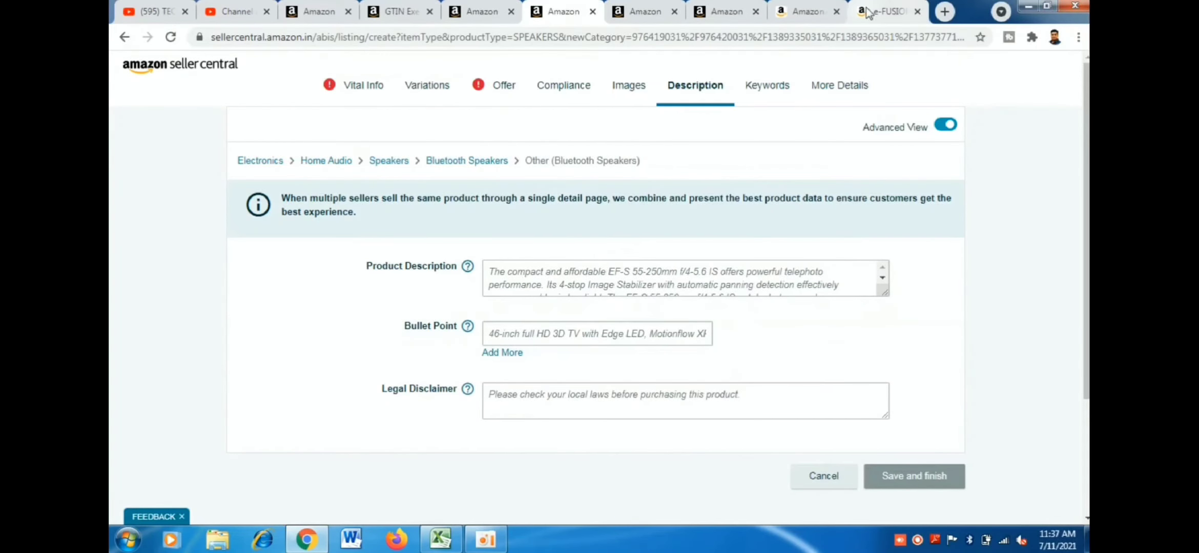
{"action": "left_click", "coordinate": [885, 13]}
{"action": "left_click_drag", "start_coordinate": [1087, 78], "coordinate": [1087, 126]}
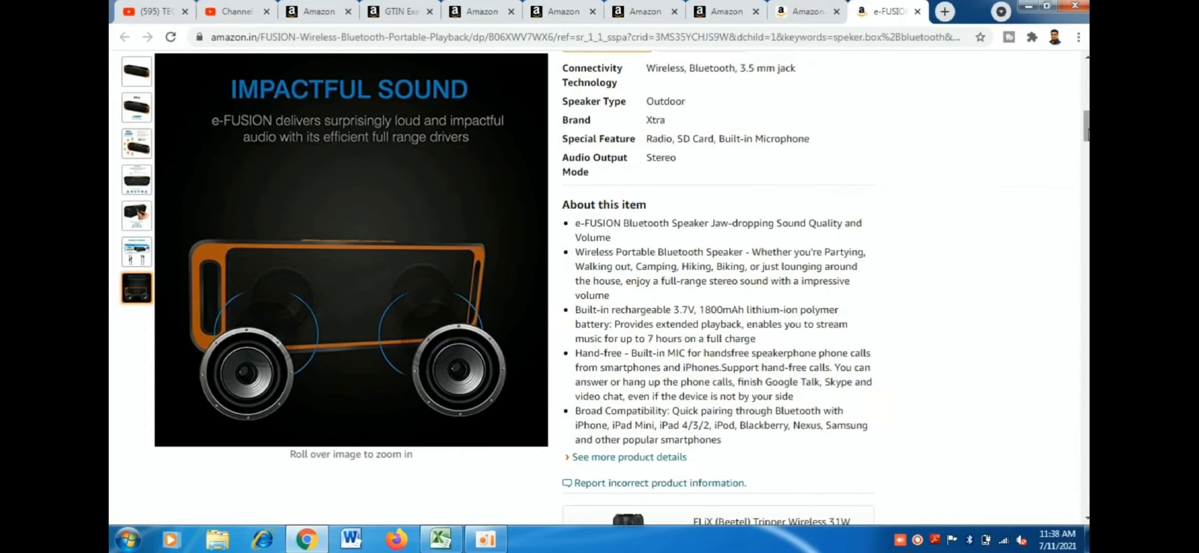
{"action": "left_click_drag", "start_coordinate": [1087, 127], "coordinate": [1087, 241]}
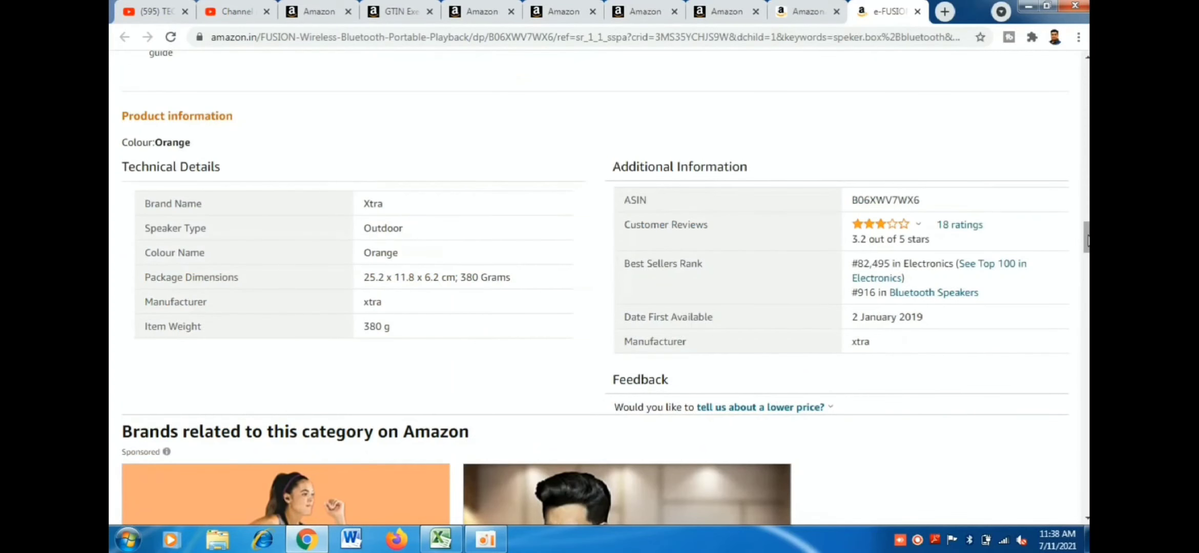
Review the e-FUSION speaker's product description and feature bullets on its Amazon page, then return to the Seller Central listing form
{"action": "scroll", "coordinate": [1087, 241], "scroll_direction": "up", "scroll_amount": 3}
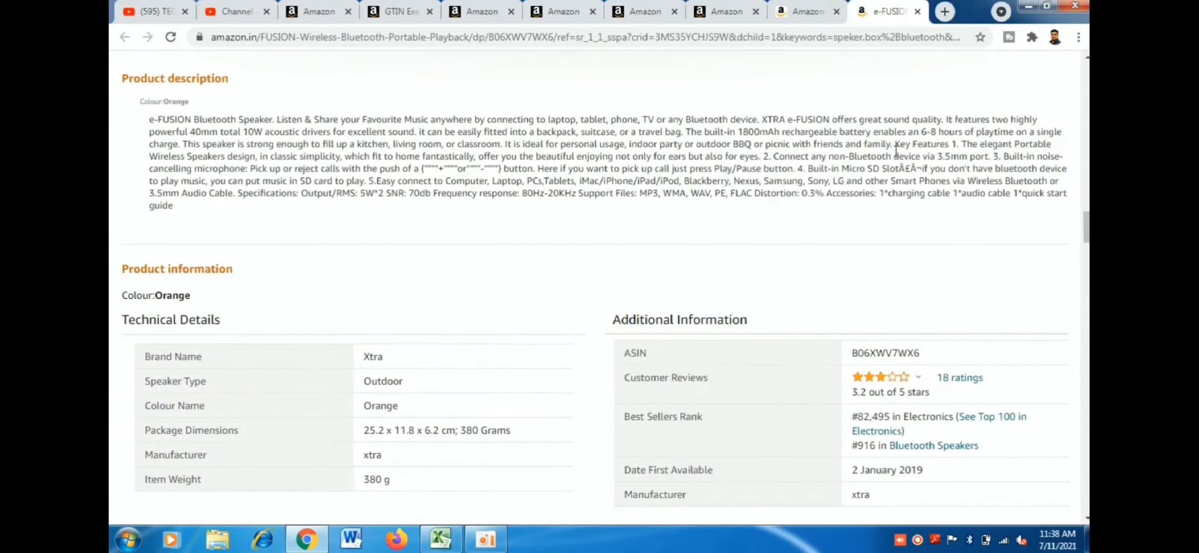
{"action": "scroll", "coordinate": [985, 131], "scroll_direction": "up", "scroll_amount": 10}
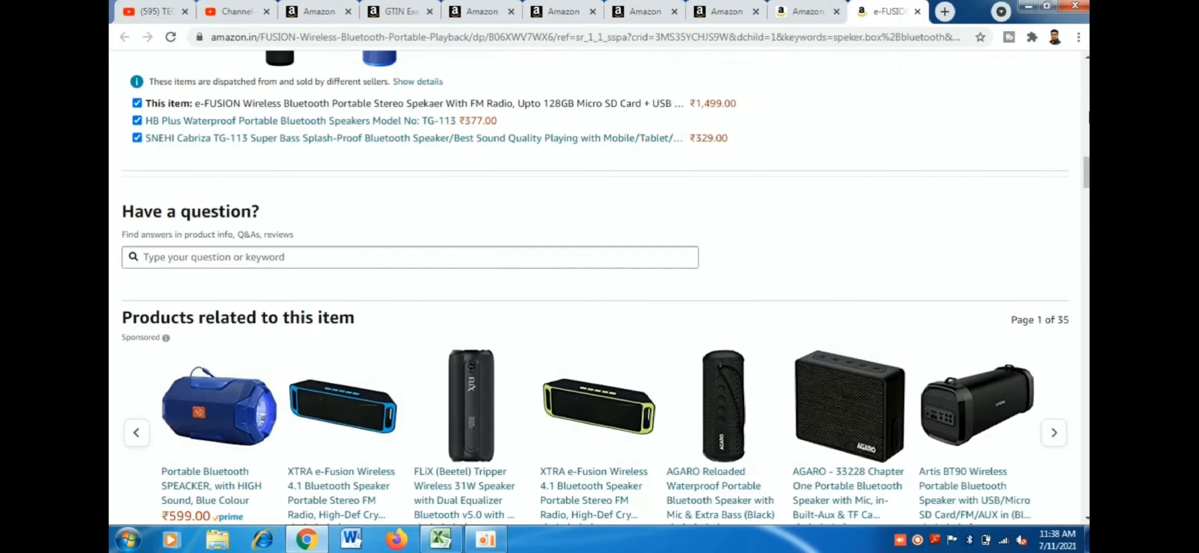
{"action": "scroll", "coordinate": [866, 229], "scroll_direction": "up", "scroll_amount": 15}
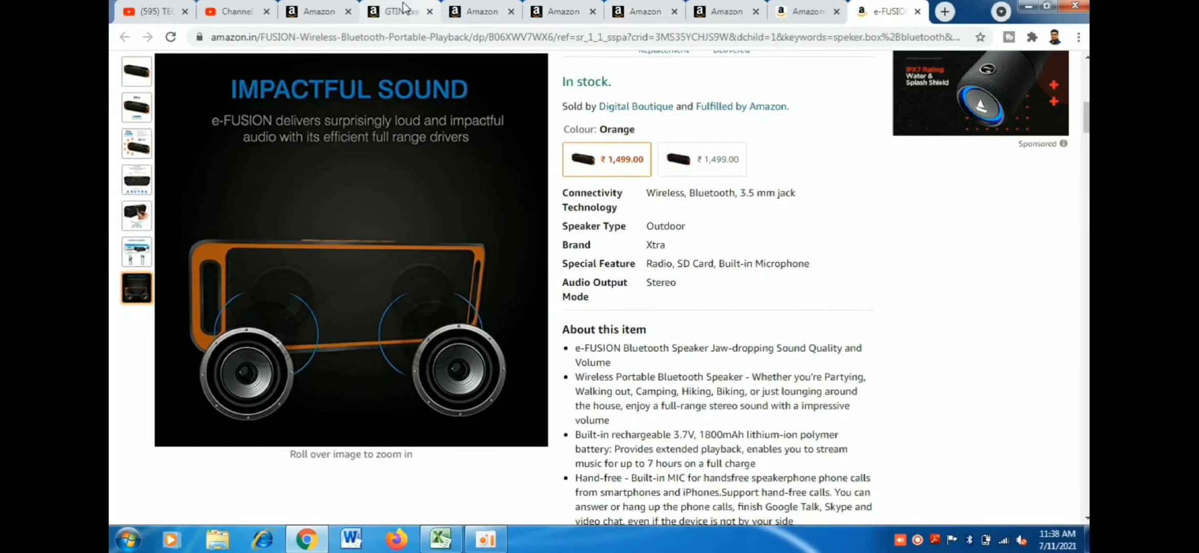
{"action": "left_click", "coordinate": [485, 12]}
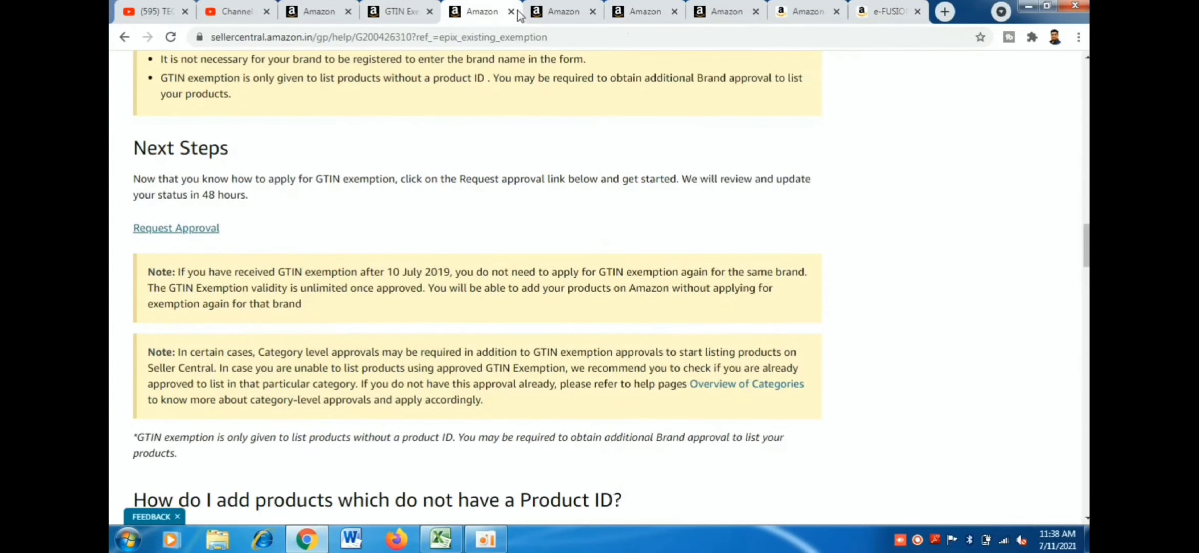
{"action": "left_click", "coordinate": [559, 13]}
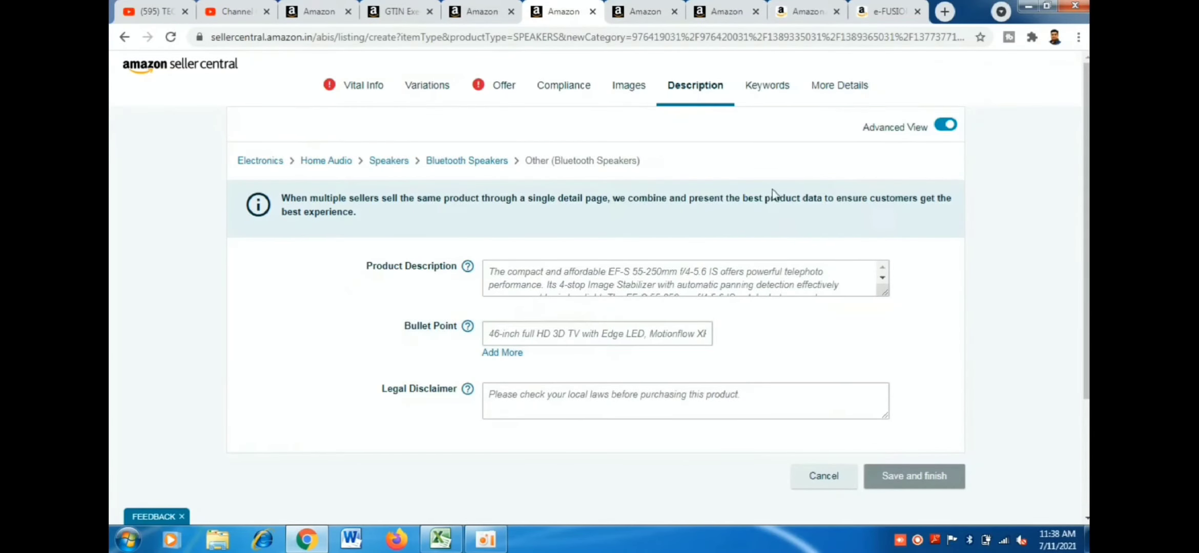
Look at the search terms field, then open the additional product details and view the GTIN exemption reason options without choosing one
{"action": "left_click", "coordinate": [765, 88]}
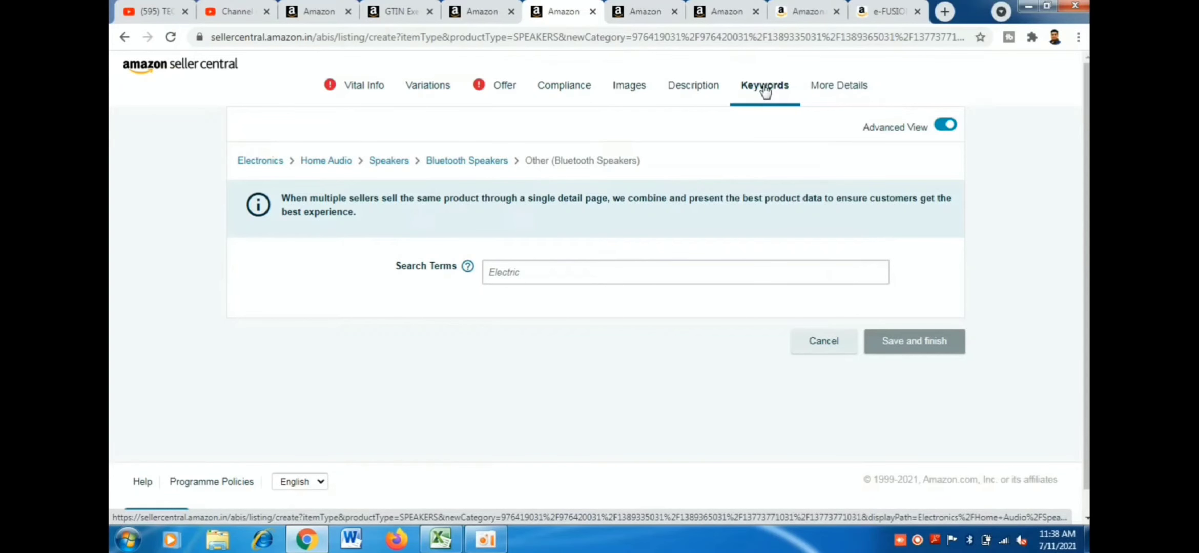
{"action": "left_click", "coordinate": [835, 88]}
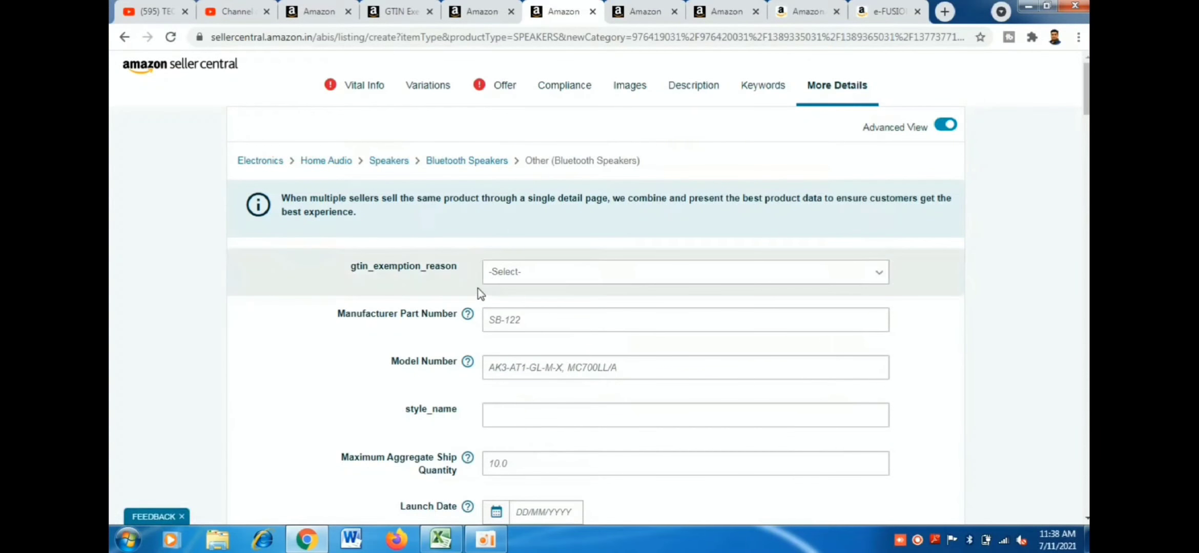
{"action": "left_click_drag", "start_coordinate": [1088, 109], "coordinate": [1088, 120]}
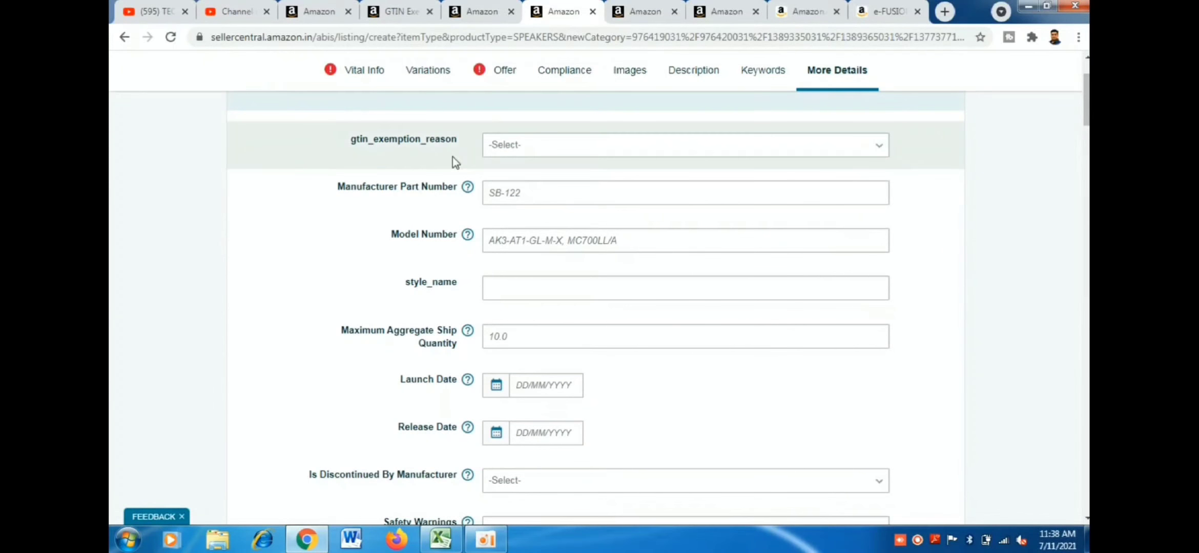
{"action": "left_click", "coordinate": [716, 161]}
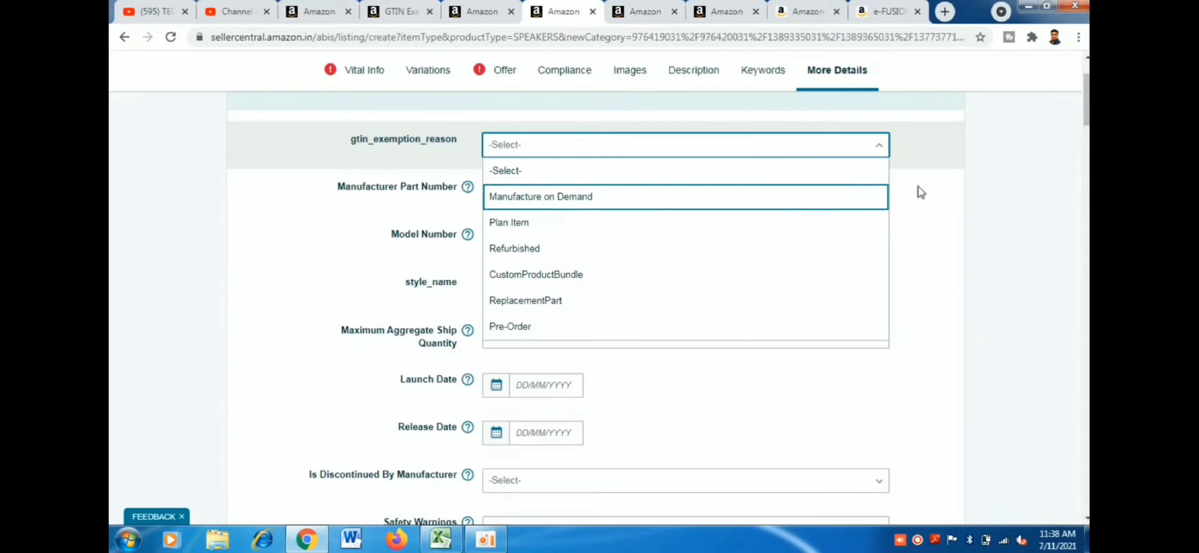
{"action": "left_click", "coordinate": [993, 154]}
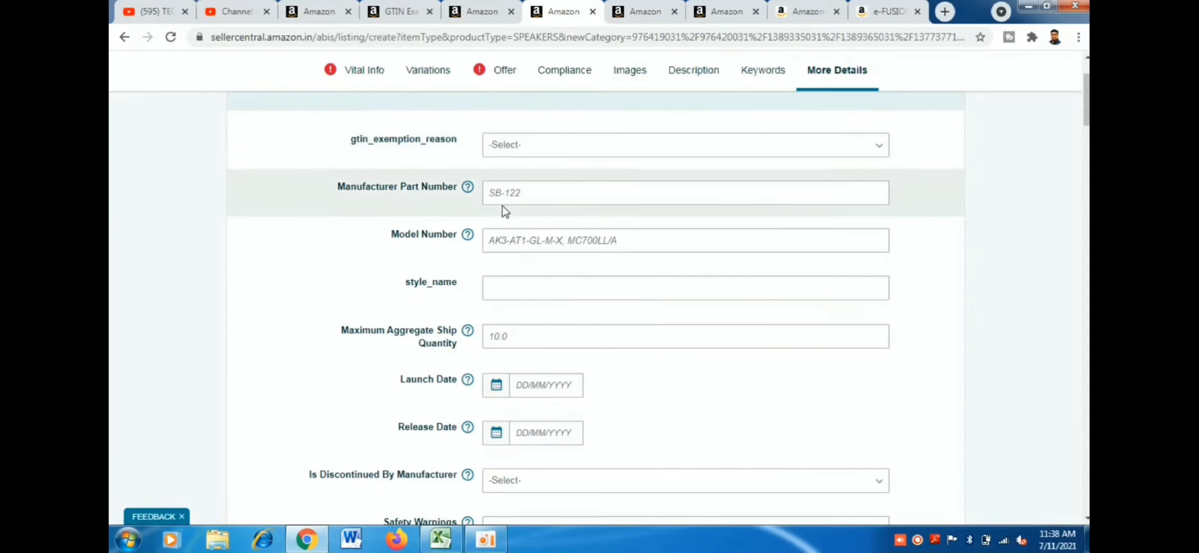
Set the speaker's model number to P003, leaving the manufacturer part number blank
{"action": "left_click", "coordinate": [550, 192]}
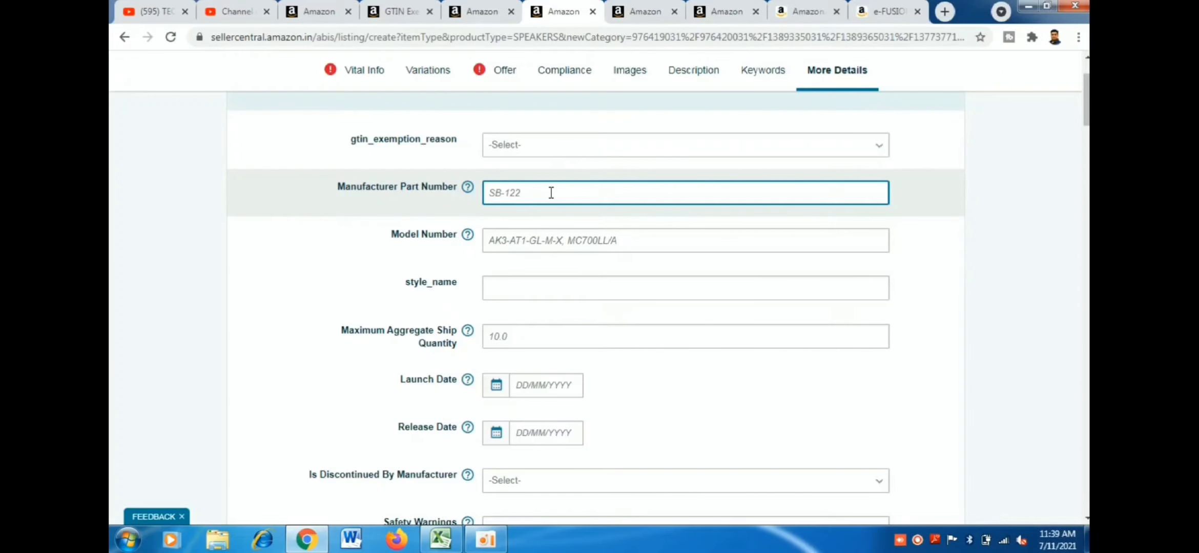
{"action": "left_click", "coordinate": [534, 241]}
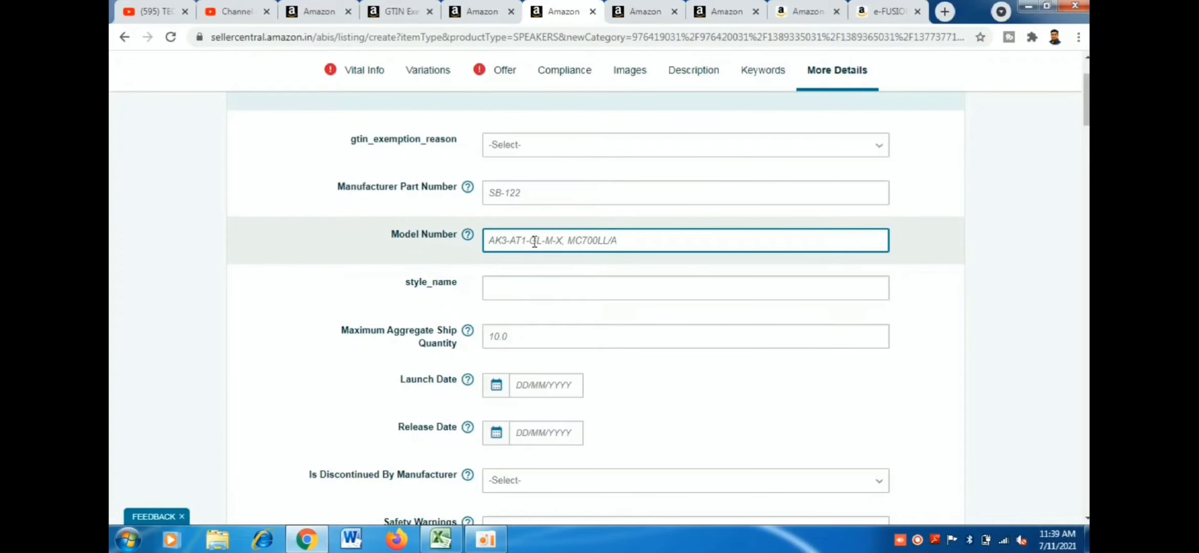
{"action": "type", "text": "P003"}
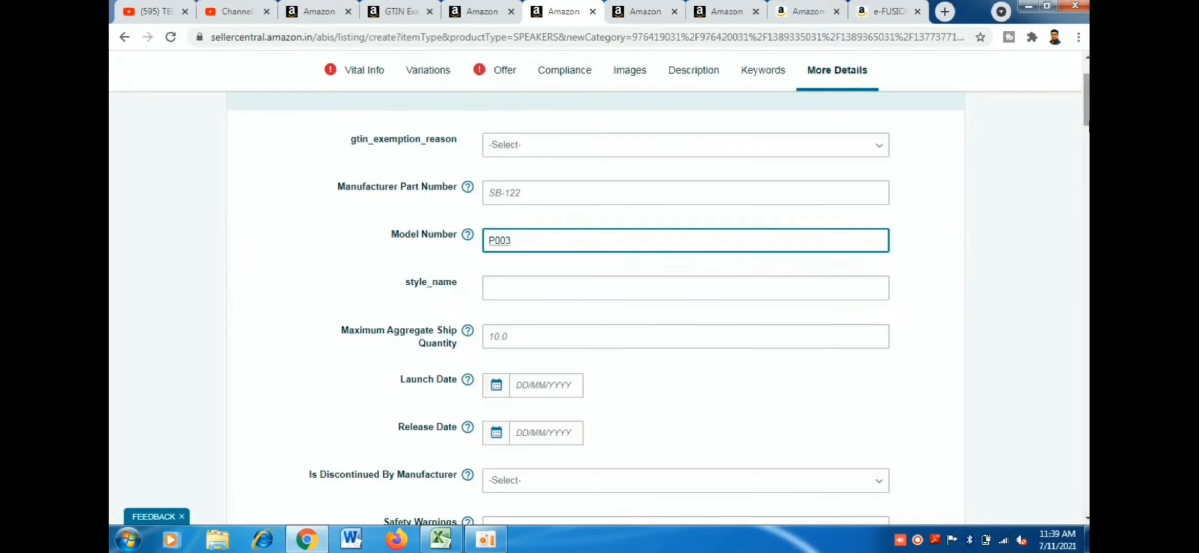
Look through the remaining detail fields, from dimensions and weight to warranty and wattage, down to the form's end, dismissing the Windows color scheme prompt
{"action": "left_click_drag", "start_coordinate": [1087, 128], "coordinate": [1088, 163]}
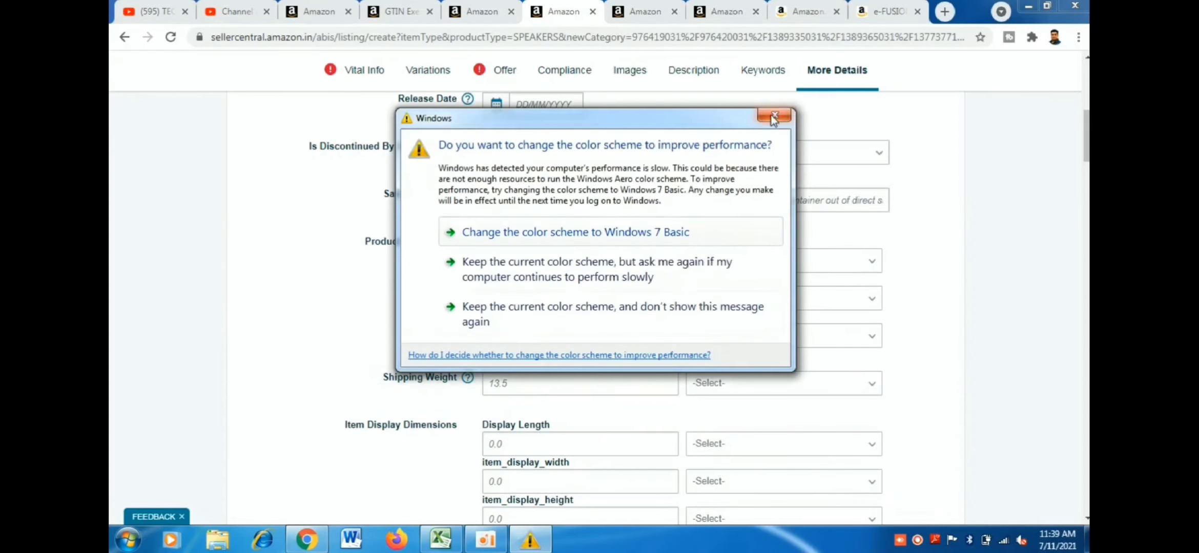
{"action": "left_click", "coordinate": [768, 120]}
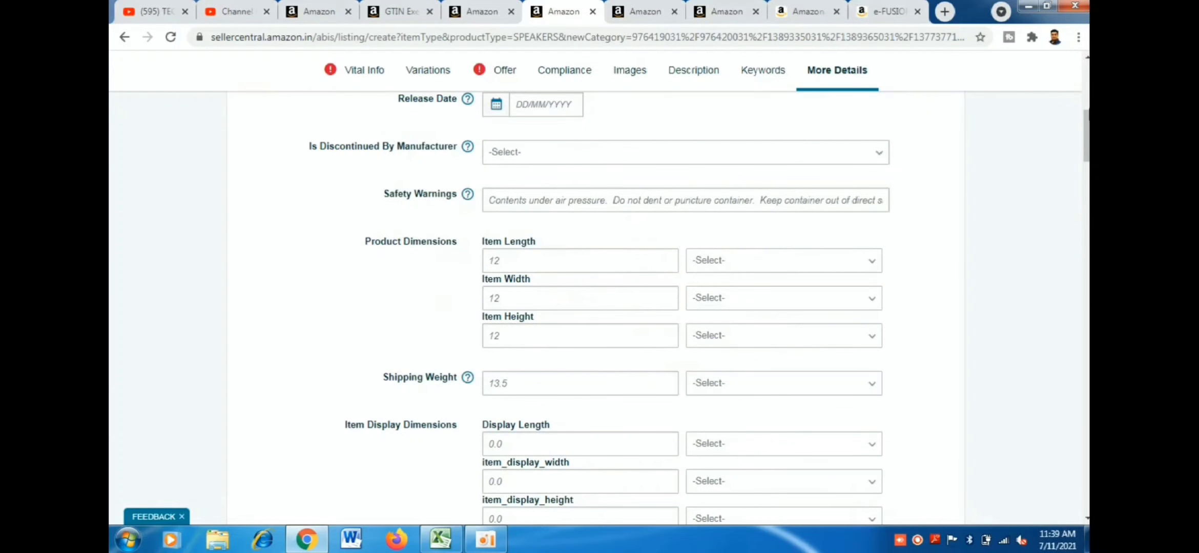
{"action": "left_click_drag", "start_coordinate": [1087, 140], "coordinate": [1087, 166]}
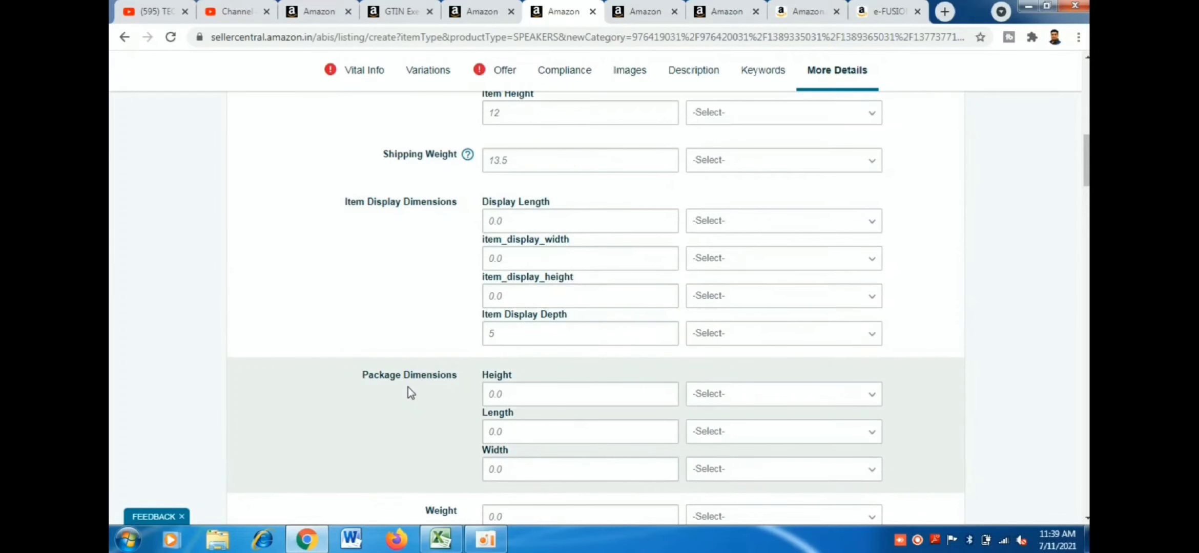
{"action": "left_click", "coordinate": [516, 430]}
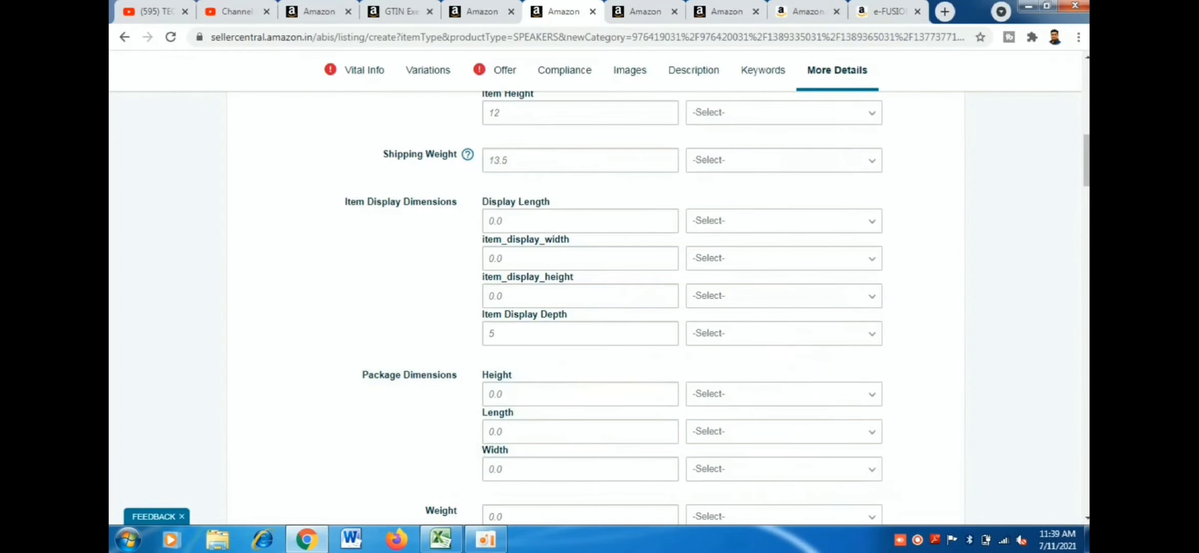
{"action": "scroll", "coordinate": [542, 459], "scroll_direction": "down", "scroll_amount": 3}
{"action": "scroll", "coordinate": [579, 277], "scroll_direction": "down", "scroll_amount": 1}
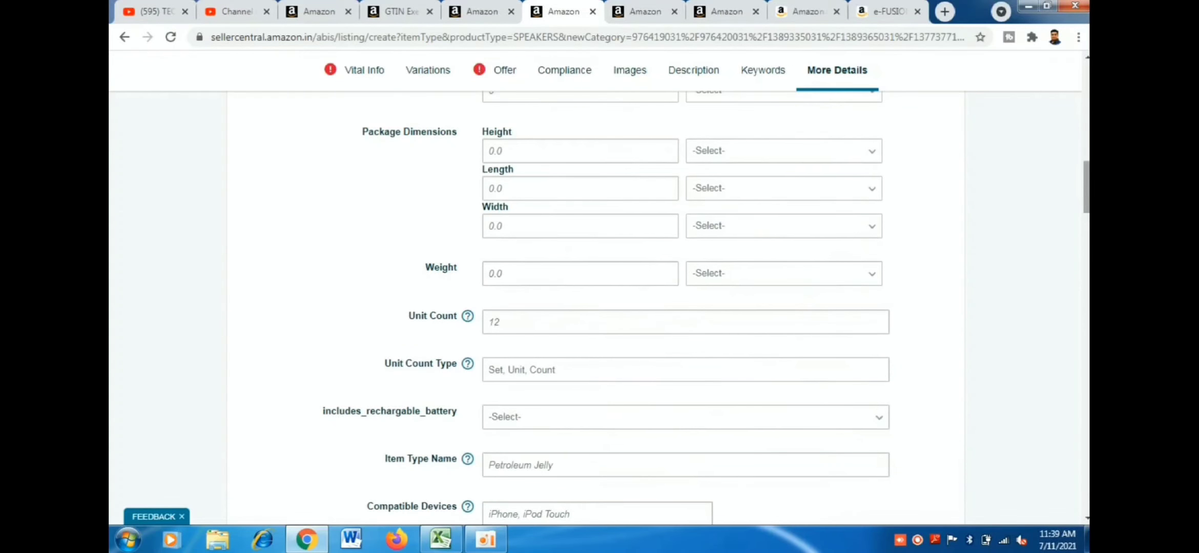
{"action": "scroll", "coordinate": [730, 222], "scroll_direction": "down", "scroll_amount": 2}
{"action": "scroll", "coordinate": [599, 308], "scroll_direction": "down", "scroll_amount": 2}
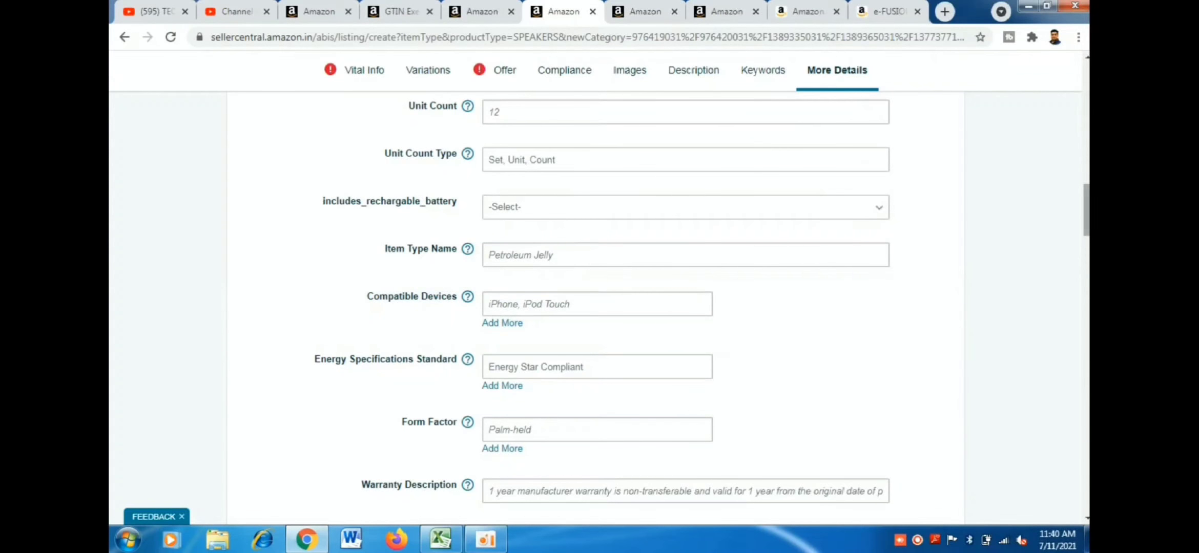
{"action": "scroll", "coordinate": [621, 233], "scroll_direction": "down", "scroll_amount": 5}
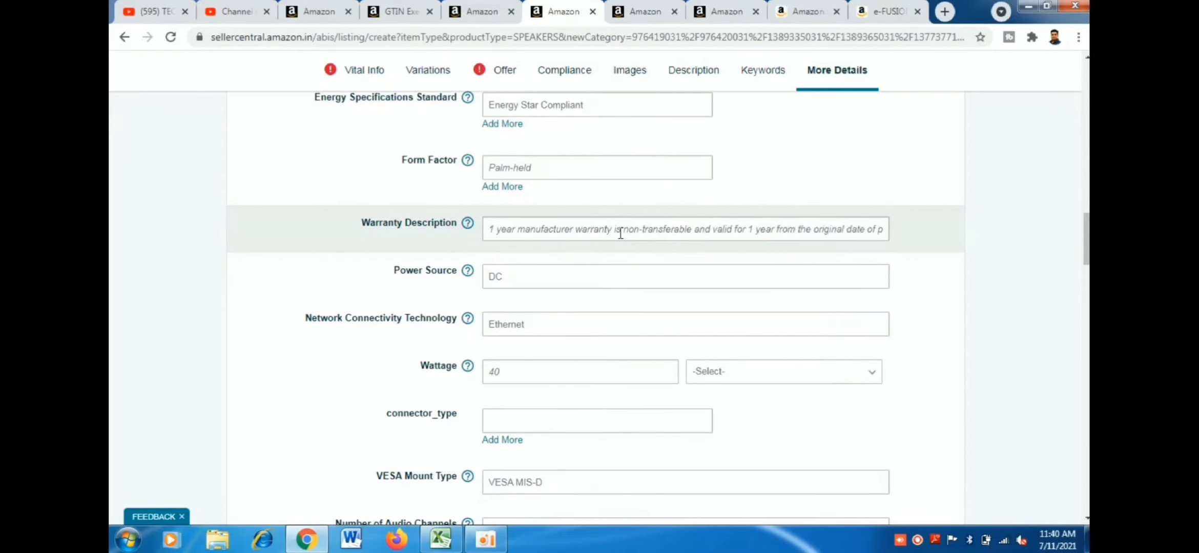
{"action": "left_click_drag", "start_coordinate": [1087, 239], "coordinate": [1086, 487]}
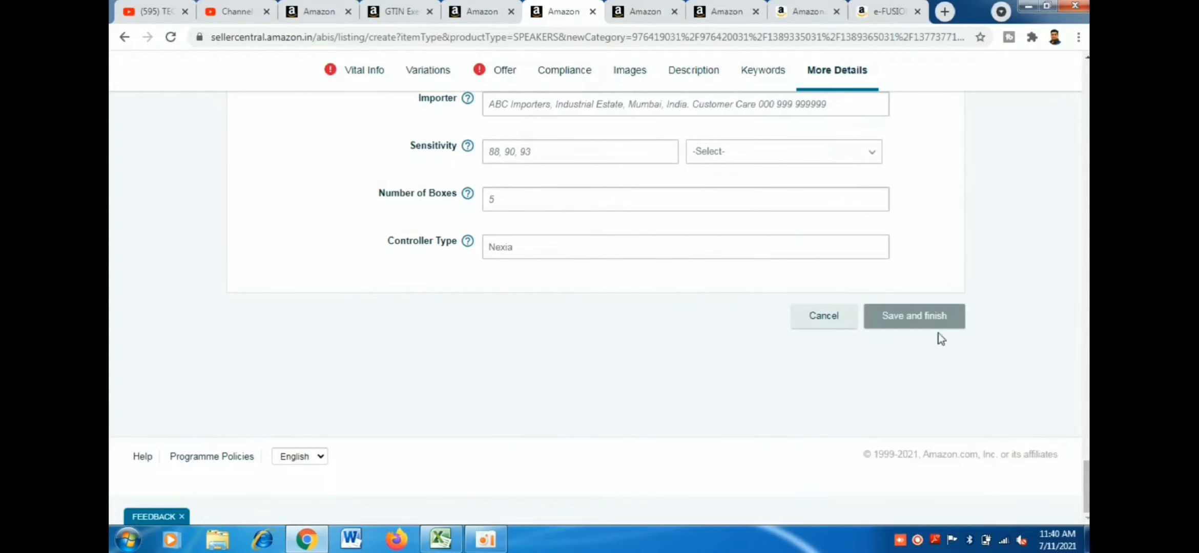